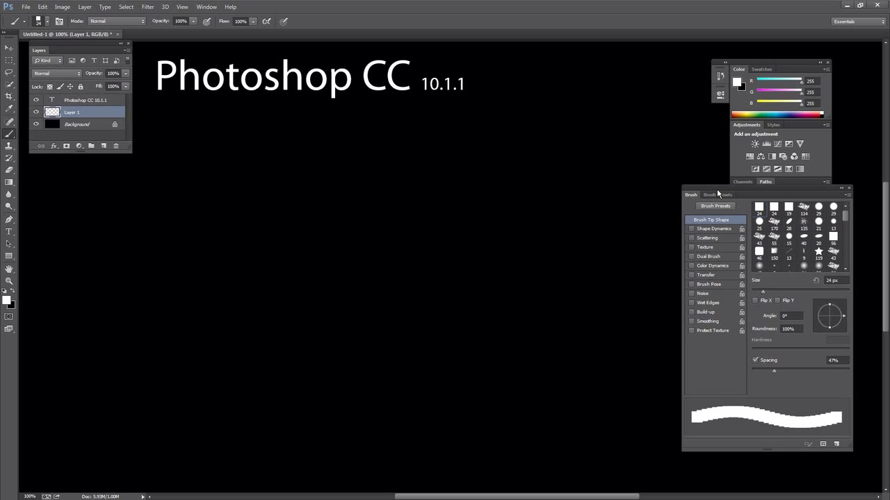
- Move the Brush panel aside, select the first brush tip, and set Spacing to 72%
drag(717, 192, 693, 194)
click(727, 207)
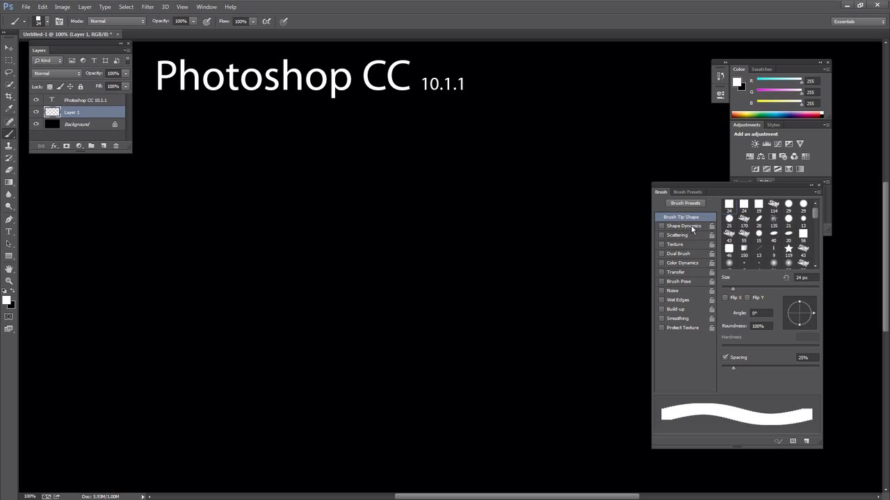
drag(752, 367, 756, 367)
- Paint a looping test scribble, handwrite and underline 'Joke', then clear the whole canvas
mouse_move(71, 203)
mouse_down()
mouse_move(486, 183)
mouse_move(616, 221)
mouse_move(472, 218)
mouse_move(107, 239)
mouse_move(178, 278)
mouse_move(555, 279)
mouse_move(300, 316)
mouse_move(424, 360)
mouse_move(227, 391)
mouse_move(173, 424)
mouse_up()
mouse_move(671, 446)
mouse_down()
mouse_move(220, 292)
mouse_move(99, 193)
mouse_move(397, 164)
mouse_up()
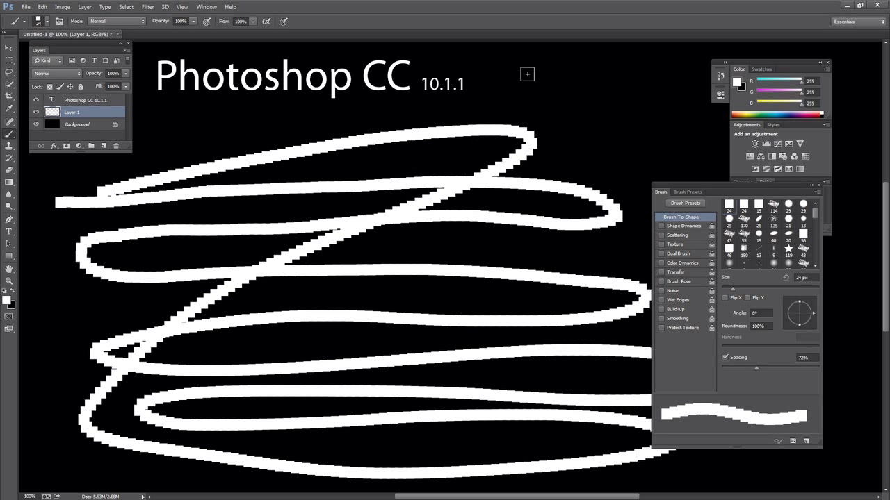
drag(517, 110, 527, 56)
drag(572, 94, 582, 80)
mouse_move(593, 47)
mouse_down()
mouse_move(619, 69)
mouse_move(630, 100)
mouse_move(662, 113)
mouse_up()
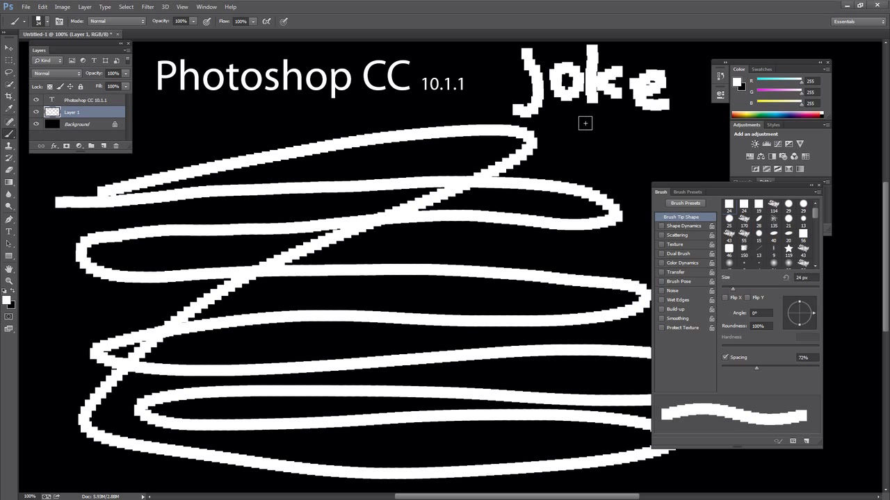
drag(584, 123, 688, 140)
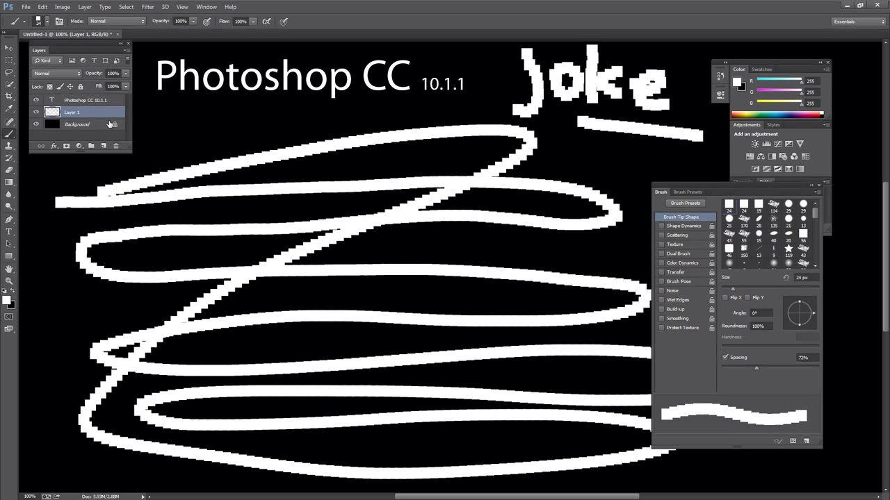
key(ctrl+a)
key(Delete)
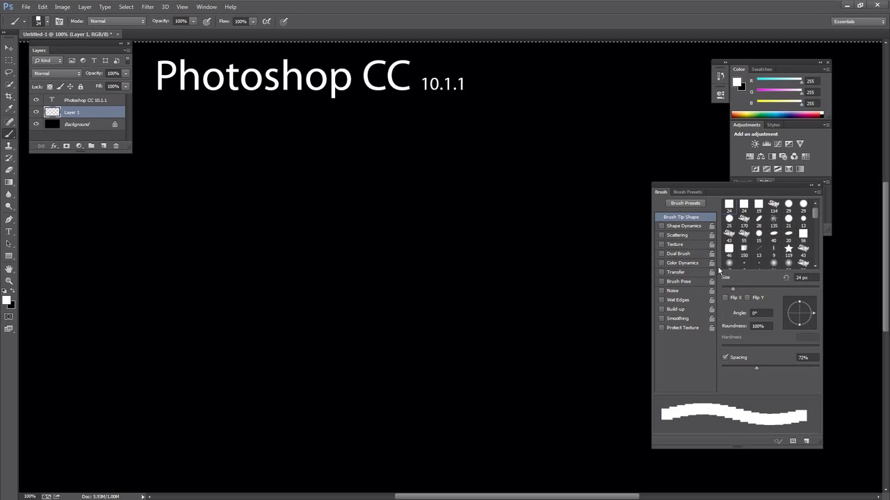
- Lower brush spacing to 6% and test it with two zigzag strokes, undoing each
drag(741, 367, 732, 366)
mouse_move(80, 209)
mouse_down()
mouse_move(532, 201)
mouse_move(373, 244)
mouse_move(369, 315)
mouse_move(267, 370)
mouse_move(145, 369)
mouse_up()
key(ctrl+z)
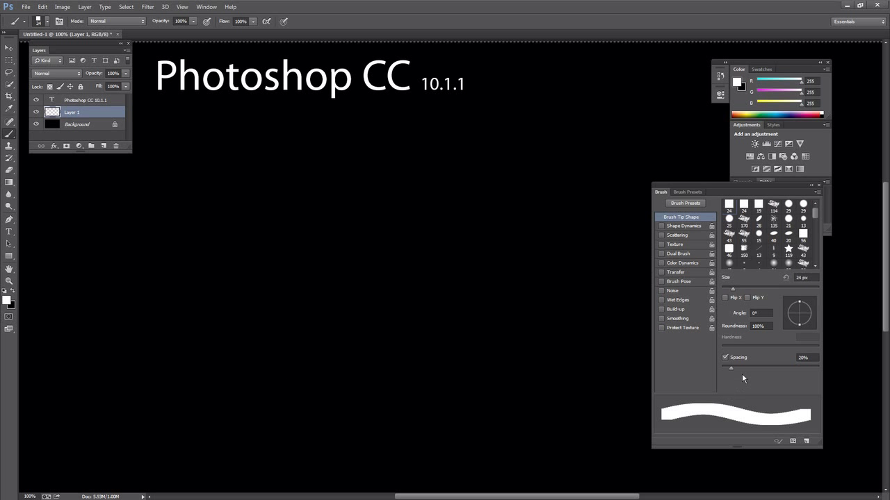
mouse_move(54, 187)
mouse_down()
mouse_move(504, 211)
mouse_move(310, 258)
mouse_move(87, 331)
mouse_move(456, 396)
mouse_move(308, 398)
mouse_up()
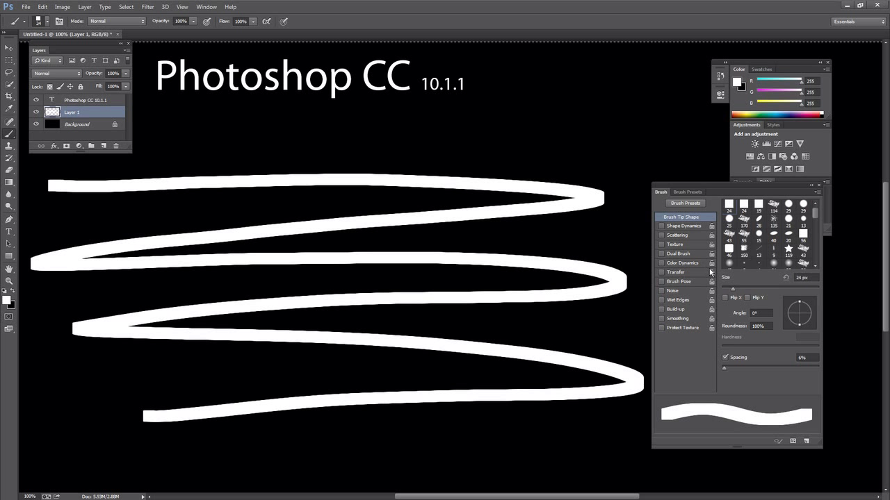
key(ctrl+z)
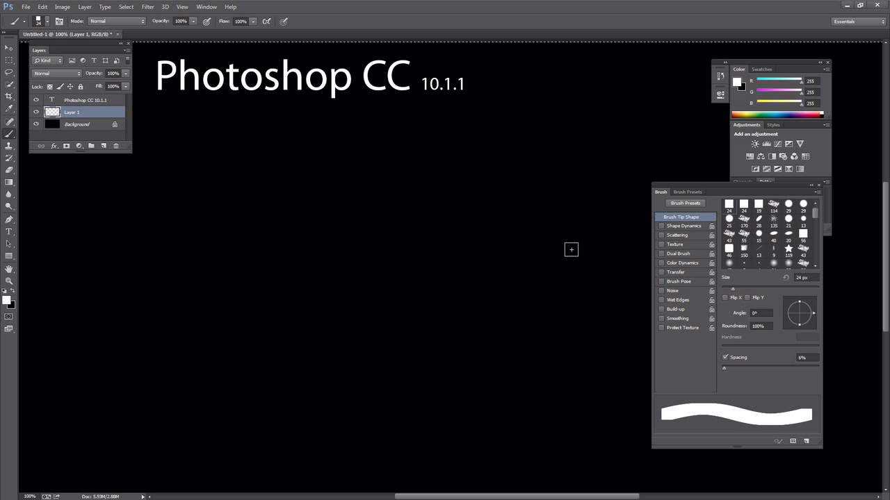
- Choose a textured brush preset and paint textured test strokes and curves across the canvas
right_click(265, 167)
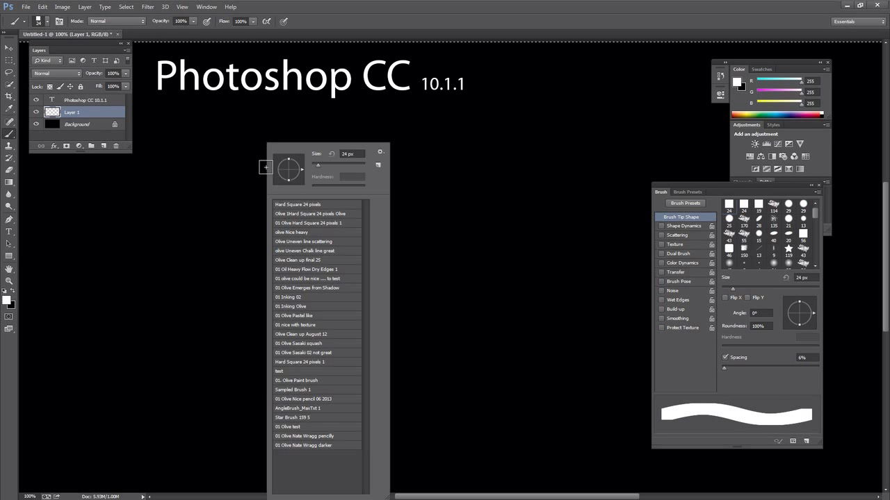
click(306, 436)
click(209, 292)
drag(160, 178, 458, 158)
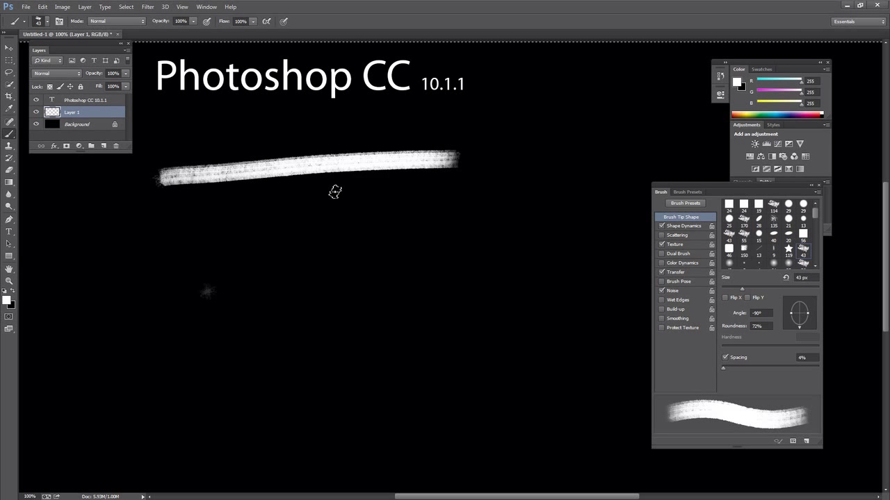
drag(285, 217, 384, 188)
mouse_move(306, 259)
mouse_down()
mouse_move(469, 223)
mouse_move(445, 302)
mouse_move(371, 318)
mouse_move(310, 356)
mouse_up()
drag(115, 355, 192, 288)
mouse_move(136, 360)
mouse_down()
mouse_move(203, 306)
mouse_move(224, 327)
mouse_up()
drag(170, 389, 257, 344)
drag(198, 407, 281, 365)
- Switch to the '01 Olive Sasaki 02 not great' preset, paint tapered curves, then open Task Manager
right_click(508, 154)
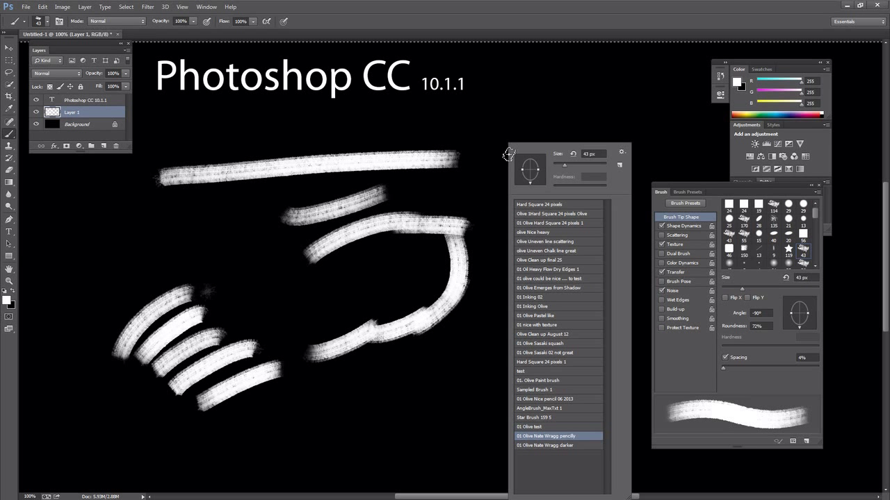
click(539, 206)
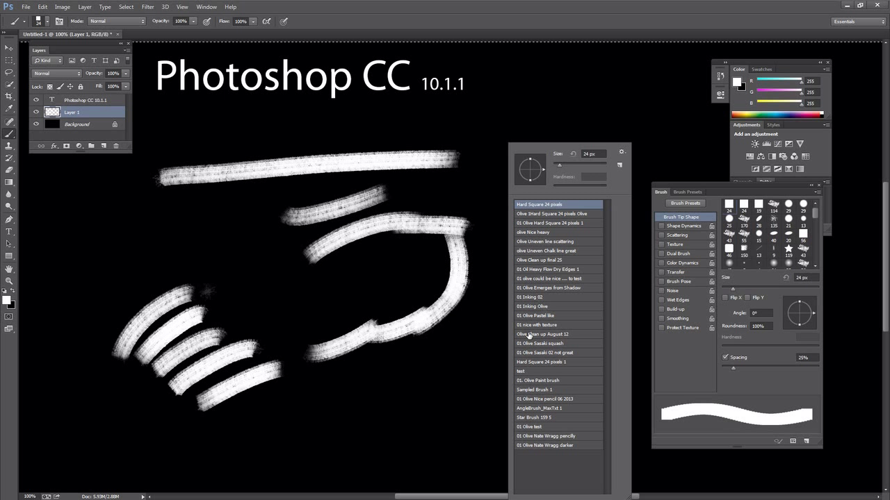
click(545, 355)
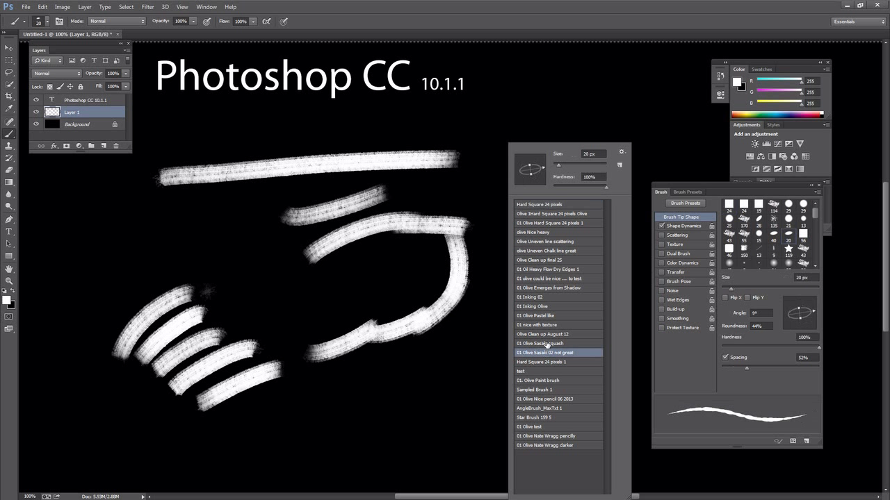
click(391, 234)
drag(473, 183, 542, 145)
drag(591, 171, 595, 174)
mouse_move(526, 169)
mouse_down()
mouse_move(585, 186)
mouse_move(562, 271)
mouse_move(532, 321)
mouse_up()
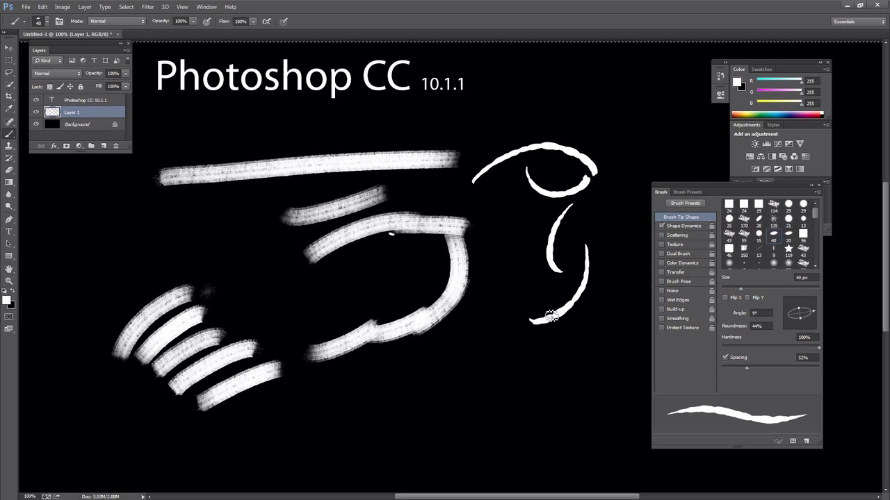
drag(515, 285, 549, 365)
drag(595, 346, 468, 422)
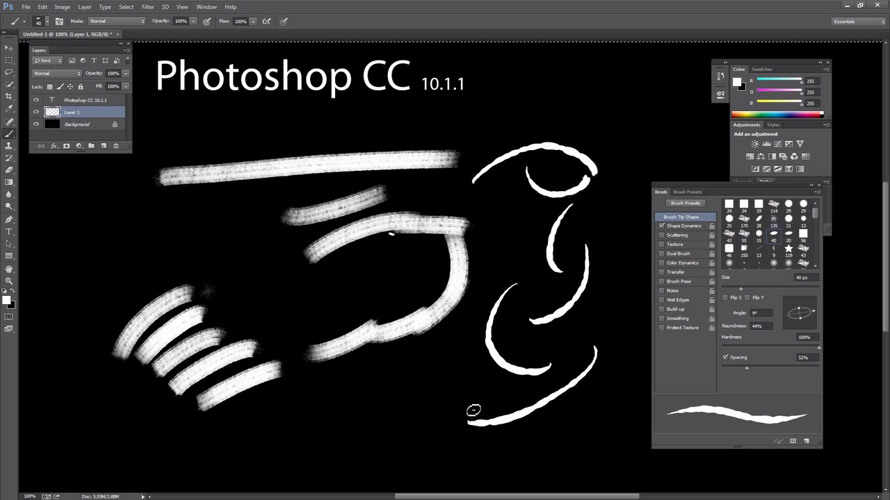
drag(387, 355, 419, 433)
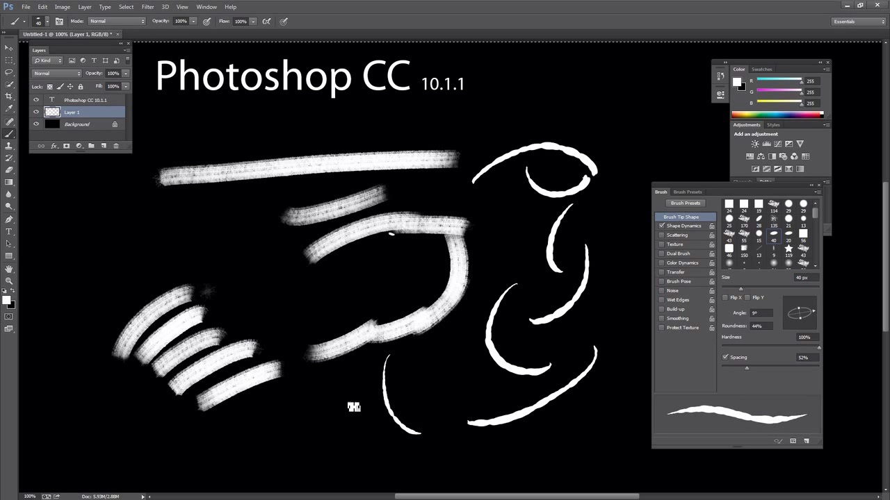
drag(272, 418, 373, 450)
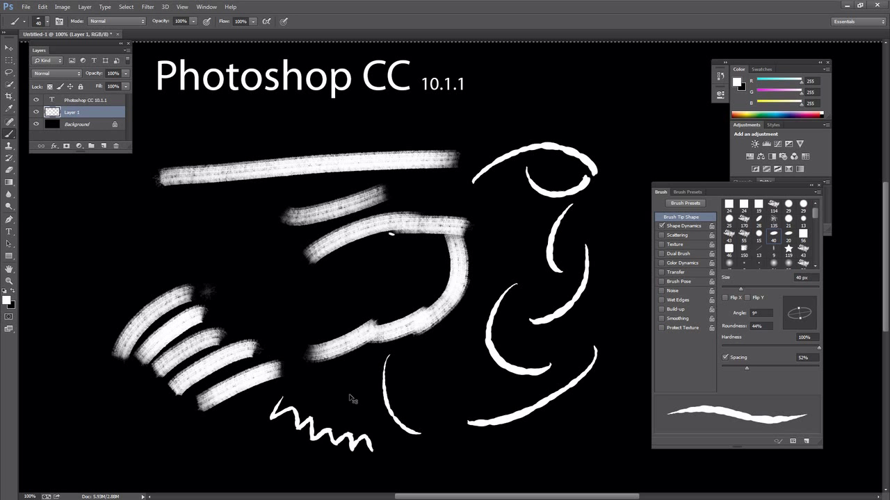
key(ctrl+shift+Escape)
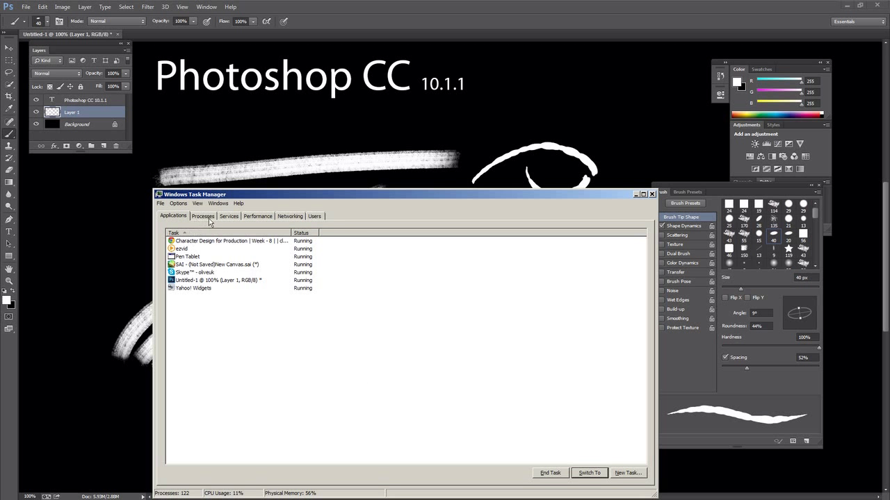
- Check Task Manager's performance graphs (about 14% CPU, 56% memory), then close it
click(203, 216)
click(259, 216)
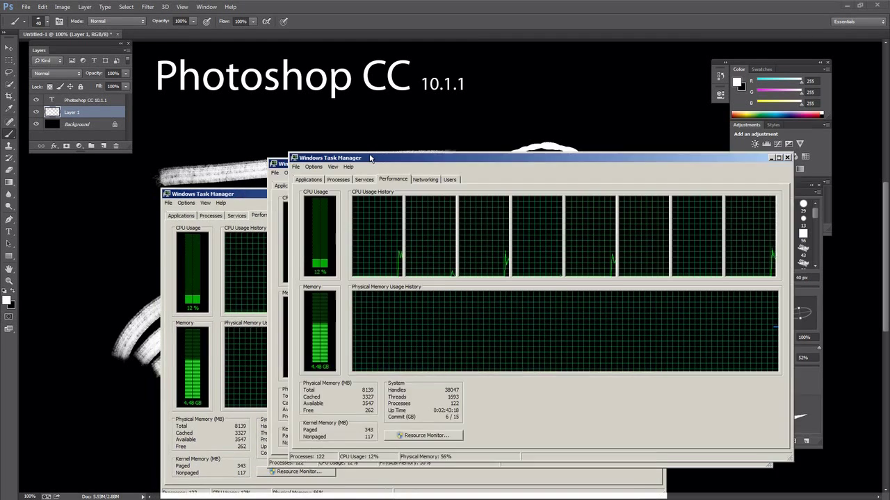
drag(276, 198, 673, 82)
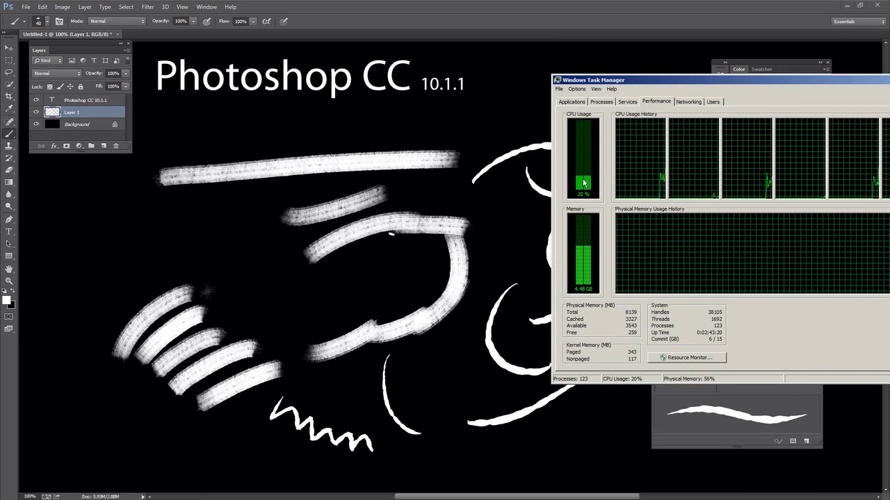
drag(827, 85, 652, 81)
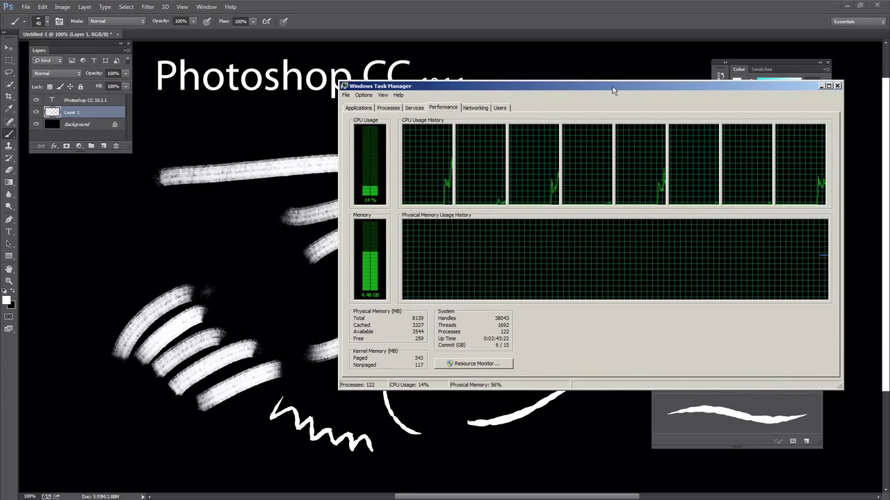
click(142, 253)
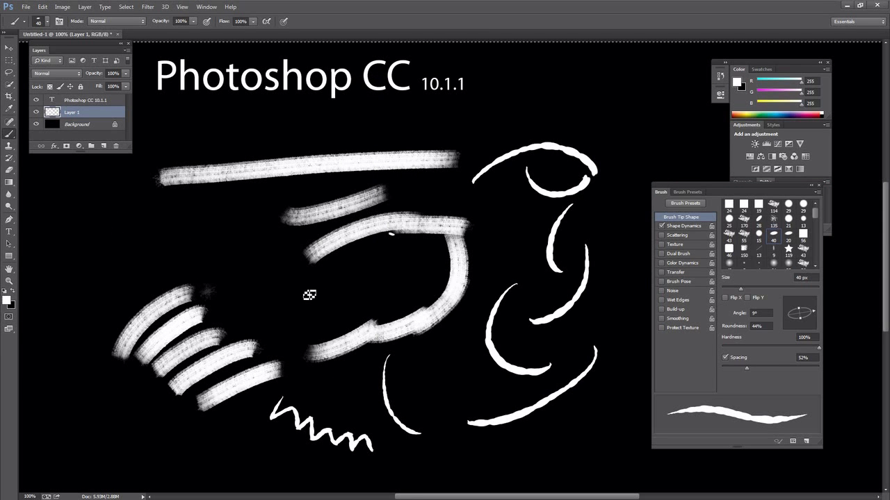
- Paint two more test strokes, pick the Hard Square 24 pixels preset, and erase the layer
drag(104, 198, 253, 268)
mouse_move(245, 143)
mouse_down()
mouse_move(386, 390)
mouse_move(388, 272)
mouse_up()
right_click(414, 170)
click(456, 206)
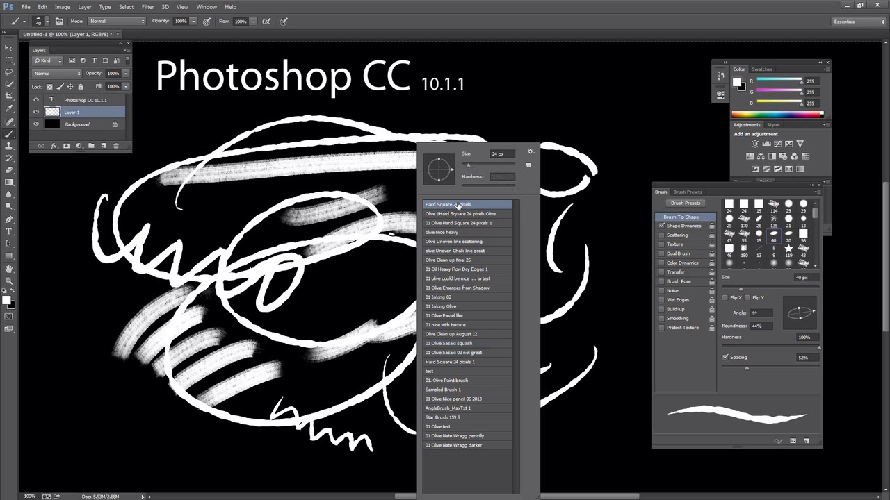
key(Return)
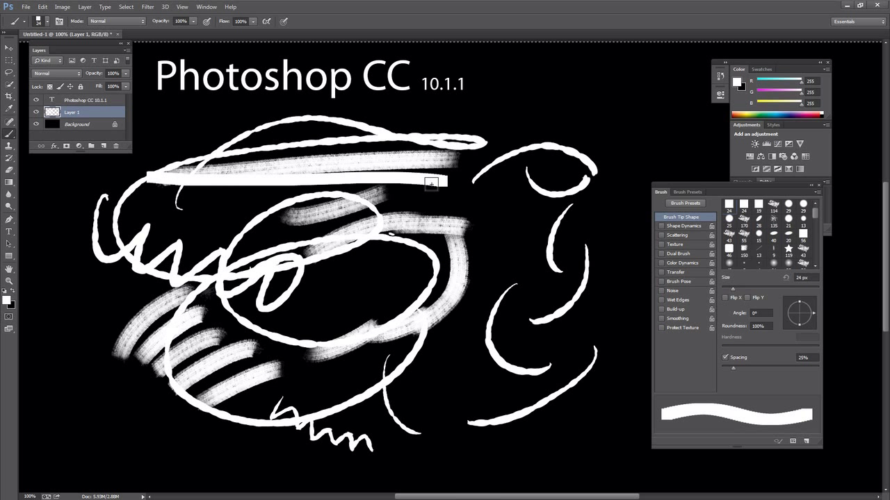
key(Delete)
- Paint three long horizontal white test lines across the canvas
drag(56, 193, 551, 191)
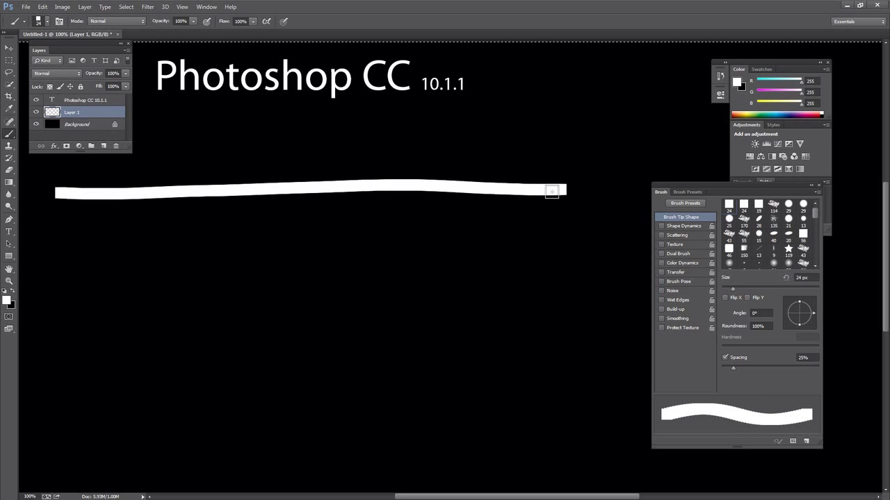
drag(70, 257, 630, 273)
drag(80, 316, 659, 339)
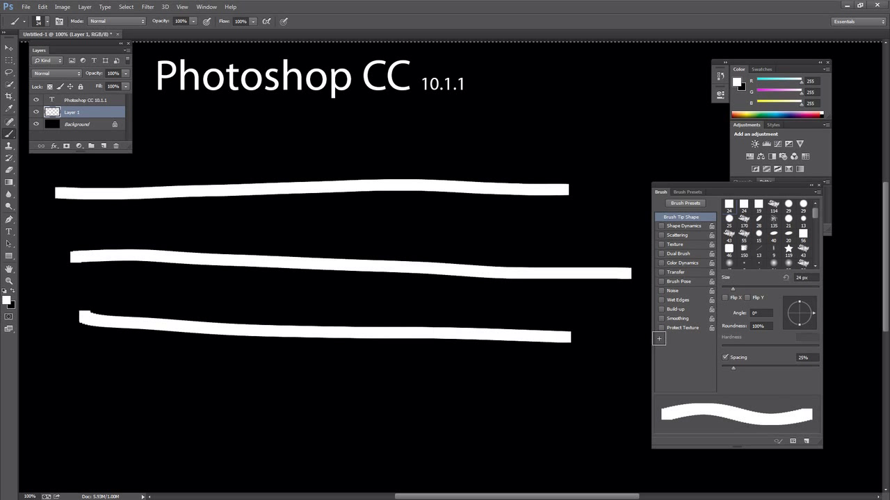
key(alt+Tab)
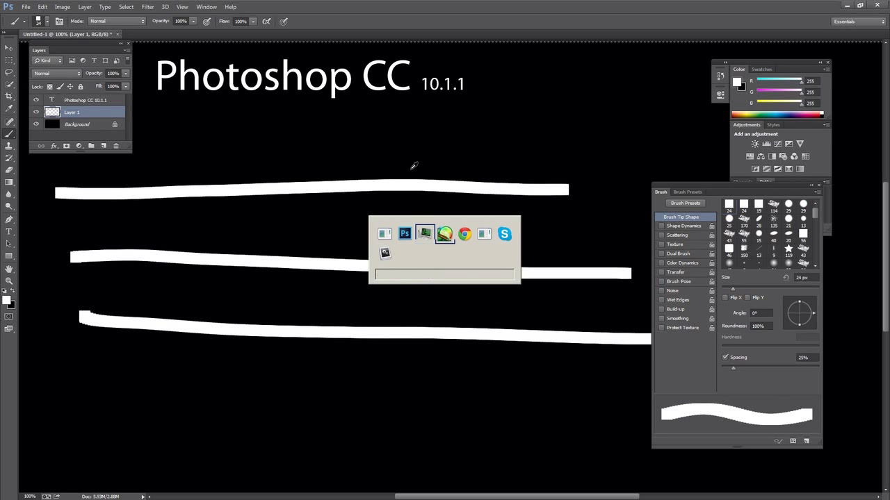
- In PaintTool SAI, draw zigzag, horizontal and thick test strokes, then clear the layer
key(alt+Tab)
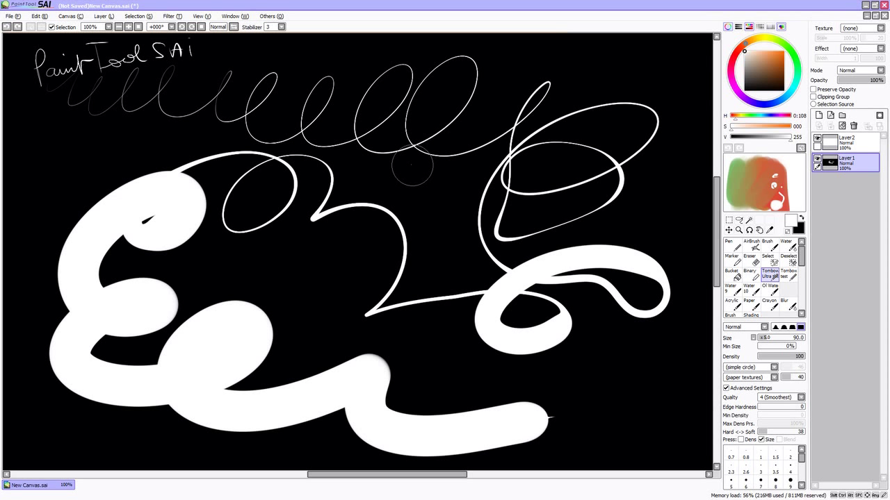
drag(61, 161, 149, 164)
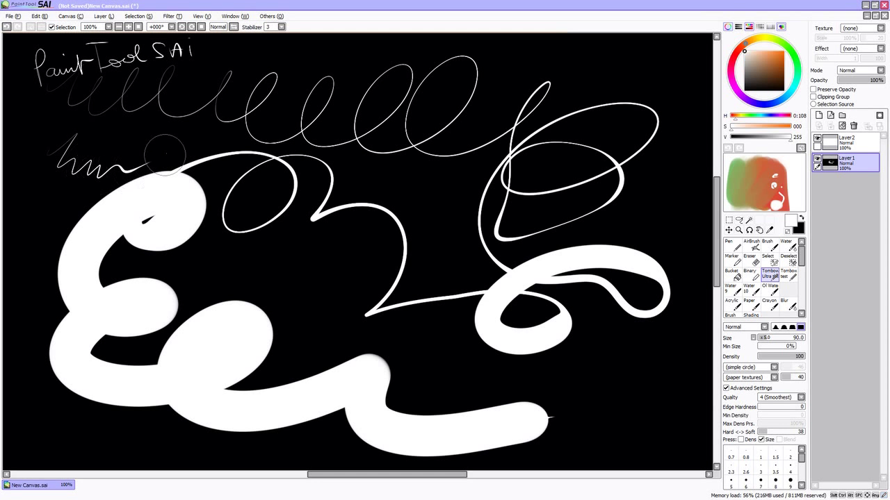
drag(69, 131, 521, 108)
drag(98, 179, 535, 144)
mouse_move(522, 179)
mouse_down()
mouse_move(150, 200)
mouse_move(522, 236)
mouse_up()
drag(146, 274, 473, 317)
drag(271, 348, 525, 374)
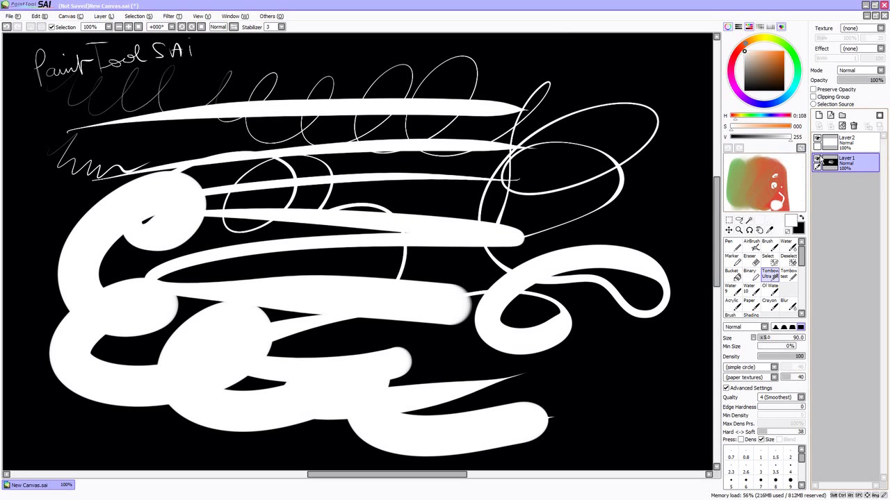
click(842, 126)
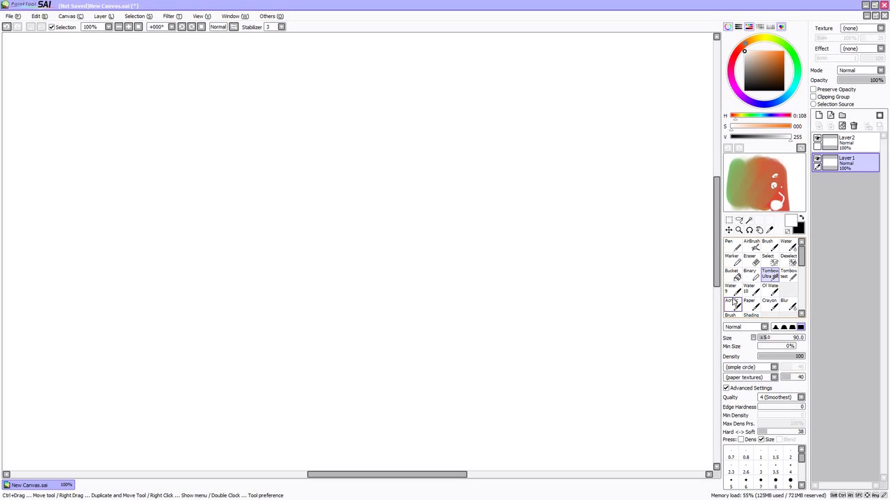
- Fill the SAI layer black with the Bucket tool, then return to the brush with white
click(732, 274)
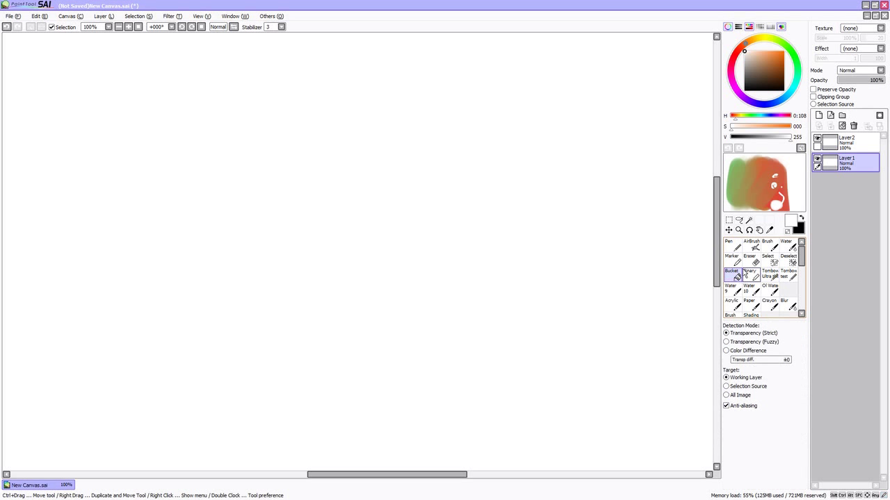
key(x)
click(291, 162)
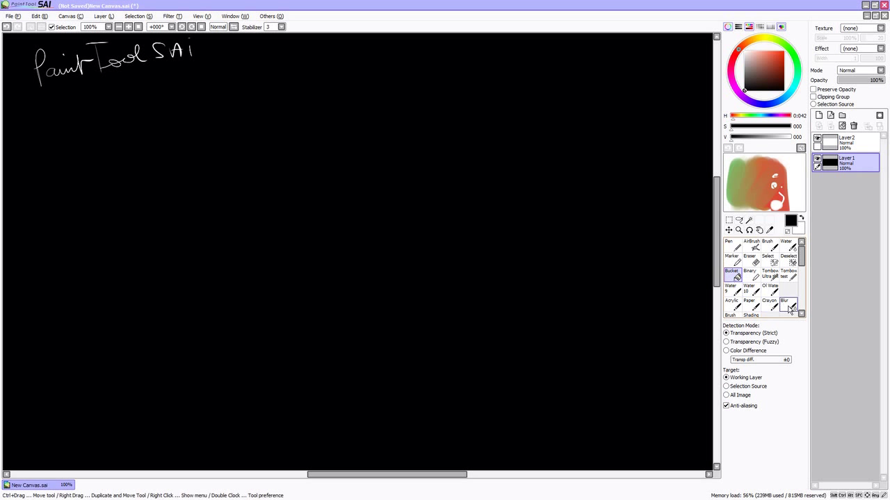
click(771, 276)
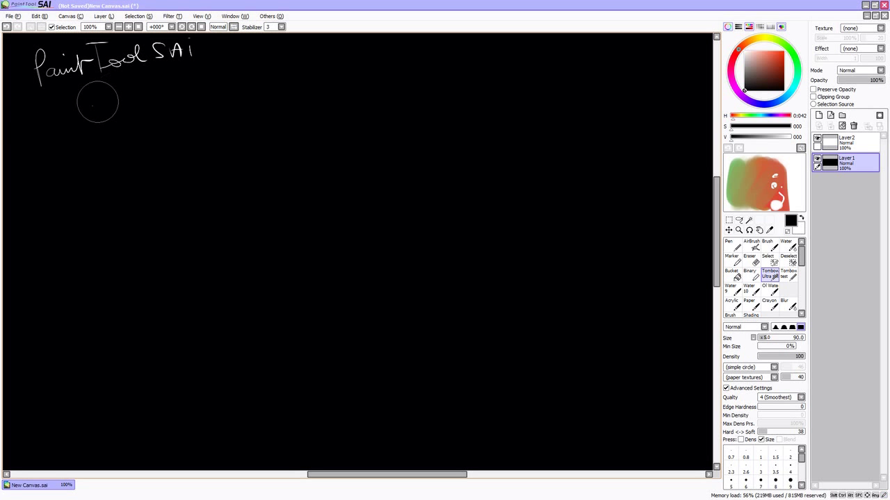
key(x)
- Draw white hatching, a long looping stroke and a wavy band, undoing the last one
mouse_move(41, 136)
mouse_down()
mouse_move(87, 105)
mouse_move(111, 111)
mouse_up()
drag(73, 150, 146, 117)
mouse_move(94, 151)
mouse_down()
mouse_move(160, 124)
mouse_move(185, 128)
mouse_up()
mouse_move(132, 157)
mouse_down()
mouse_move(198, 132)
mouse_move(209, 137)
mouse_up()
mouse_move(292, 109)
mouse_down()
mouse_move(258, 193)
mouse_move(377, 199)
mouse_move(586, 248)
mouse_move(526, 94)
mouse_up()
mouse_move(61, 179)
mouse_down()
mouse_move(89, 199)
mouse_move(232, 396)
mouse_move(477, 422)
mouse_move(332, 334)
mouse_move(395, 314)
mouse_move(302, 300)
mouse_move(218, 203)
mouse_up()
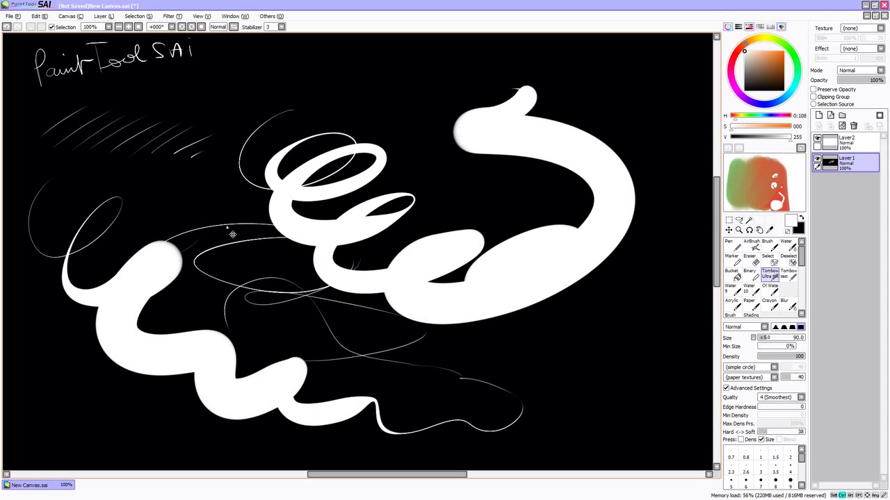
key(ctrl+z)
key(ctrl+z)
key(ctrl+z)
key(ctrl+z)
key(ctrl+z)
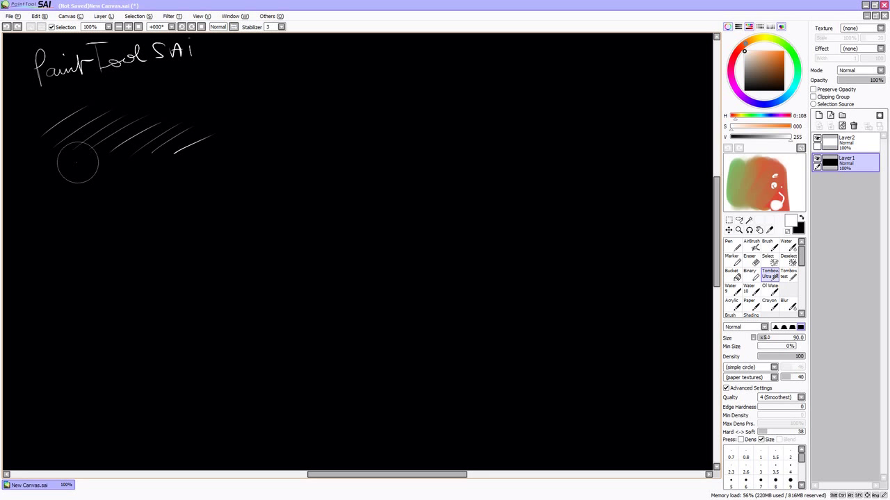
- Draw a zigzag, faint lower hatching, and long diagonal strokes across the middle
mouse_move(45, 182)
mouse_down()
mouse_move(71, 206)
mouse_move(86, 248)
mouse_move(125, 216)
mouse_move(123, 242)
mouse_move(187, 219)
mouse_move(213, 236)
mouse_move(212, 272)
mouse_up()
drag(165, 305, 331, 240)
drag(158, 338, 382, 262)
drag(208, 351, 430, 302)
drag(299, 312, 458, 243)
drag(330, 200, 524, 134)
- Paint large tapered white strokes plus looping, C-shaped and zigzag test strokes
drag(278, 200, 430, 139)
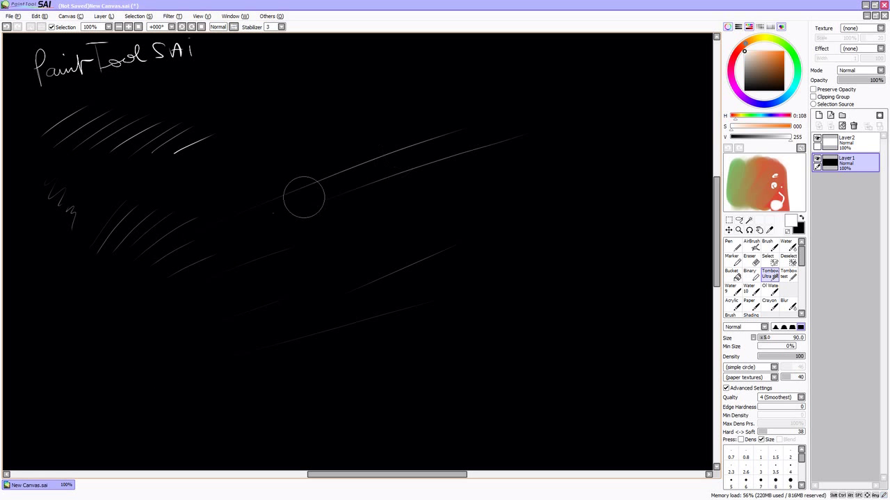
drag(132, 351, 633, 212)
mouse_move(320, 248)
mouse_down()
mouse_move(458, 197)
mouse_move(139, 299)
mouse_move(460, 408)
mouse_move(354, 135)
mouse_move(271, 91)
mouse_up()
drag(194, 159, 160, 142)
drag(271, 146, 306, 351)
mouse_move(410, 247)
mouse_down()
mouse_move(394, 89)
mouse_move(556, 132)
mouse_move(591, 205)
mouse_up()
mouse_move(587, 205)
mouse_down()
mouse_move(517, 99)
mouse_move(496, 297)
mouse_move(528, 375)
mouse_up()
- Test the Pen, AirBrush and Brush tools with a curved stroke, soft grey spray and faint stroke
click(729, 244)
mouse_move(556, 112)
mouse_down()
mouse_move(397, 119)
mouse_move(215, 188)
mouse_move(530, 248)
mouse_move(378, 111)
mouse_move(497, 172)
mouse_up()
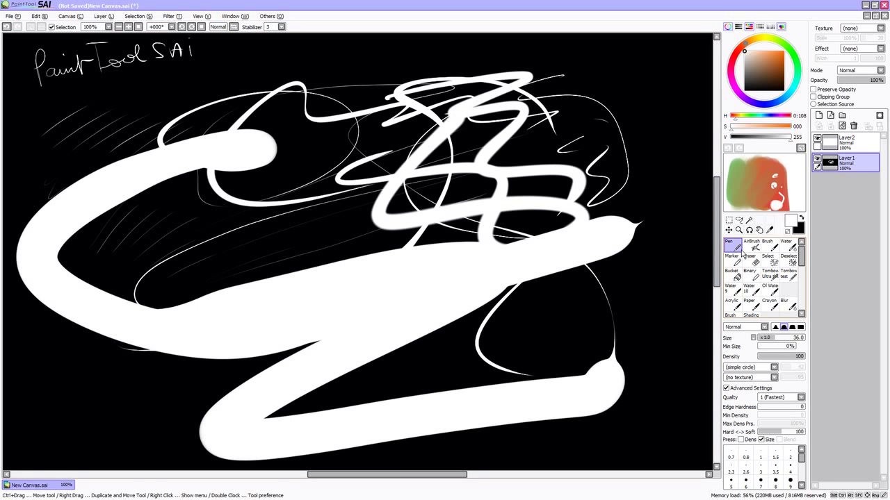
click(751, 244)
mouse_move(611, 105)
mouse_down()
mouse_move(431, 139)
mouse_move(571, 301)
mouse_move(387, 287)
mouse_up()
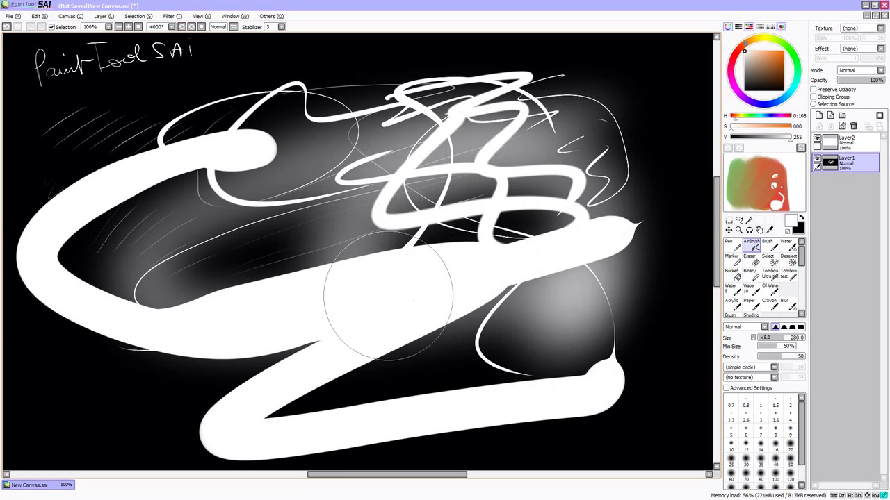
click(766, 243)
mouse_move(104, 281)
mouse_down()
mouse_move(128, 291)
mouse_move(115, 410)
mouse_move(198, 379)
mouse_up()
- Undo the test strokes and paint thick grey zigzag strokes with the Acrylic tool
key(ctrl+z)
key(ctrl+z)
key(ctrl+z)
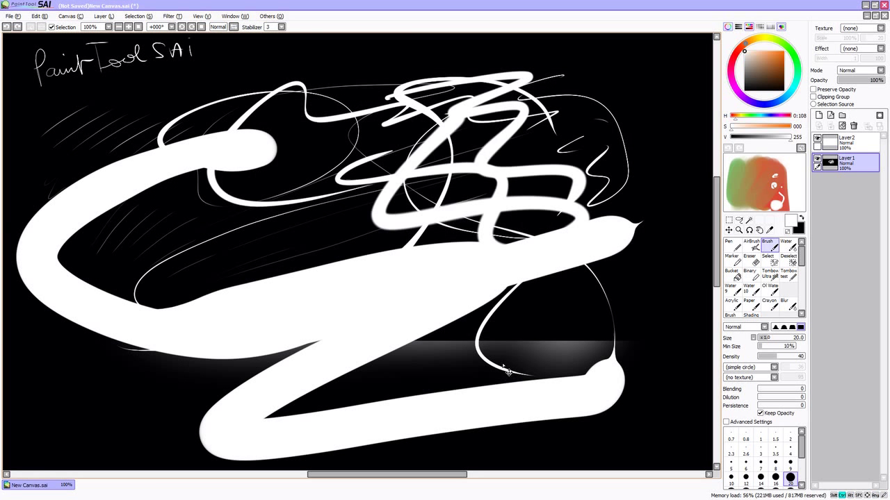
key(ctrl+z)
key(ctrl+z)
key(ctrl+z)
key(ctrl+z)
key(ctrl+z)
key(ctrl+z)
key(ctrl+z)
click(732, 304)
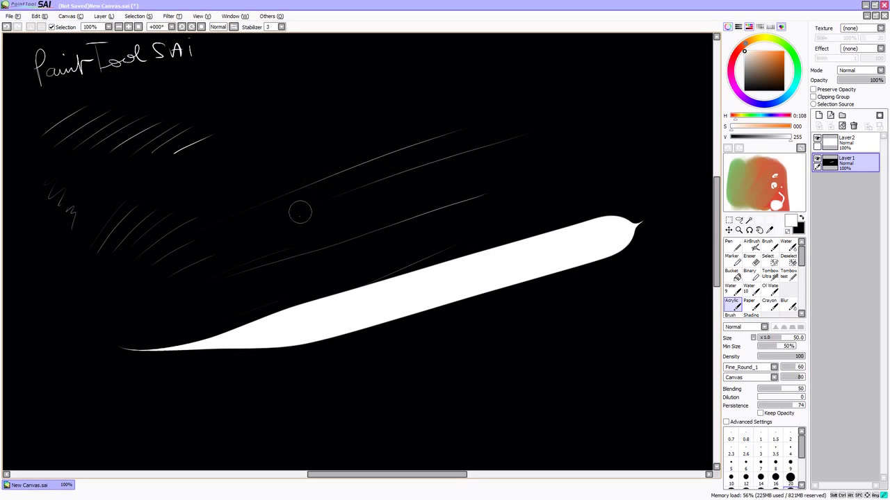
key(ctrl+z)
key(ctrl+z)
key(ctrl+z)
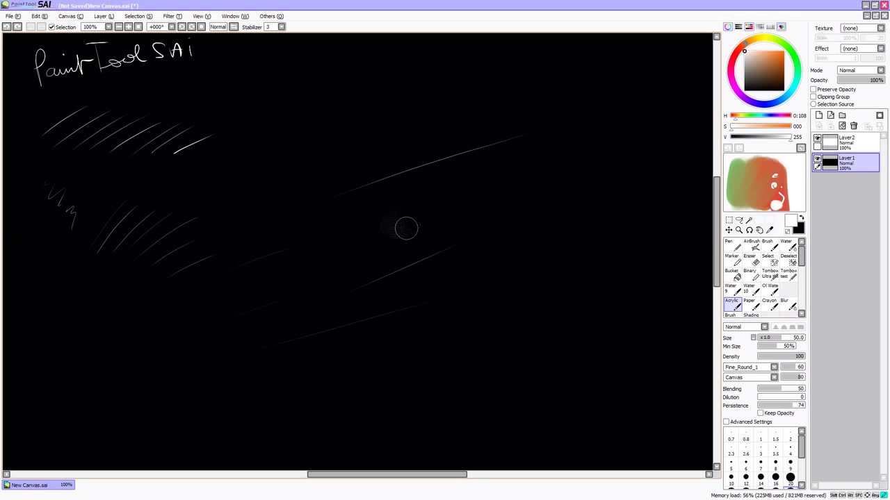
drag(407, 228, 427, 267)
drag(347, 179, 528, 323)
drag(213, 300, 563, 371)
mouse_move(224, 351)
mouse_down()
mouse_move(208, 248)
mouse_move(512, 163)
mouse_up()
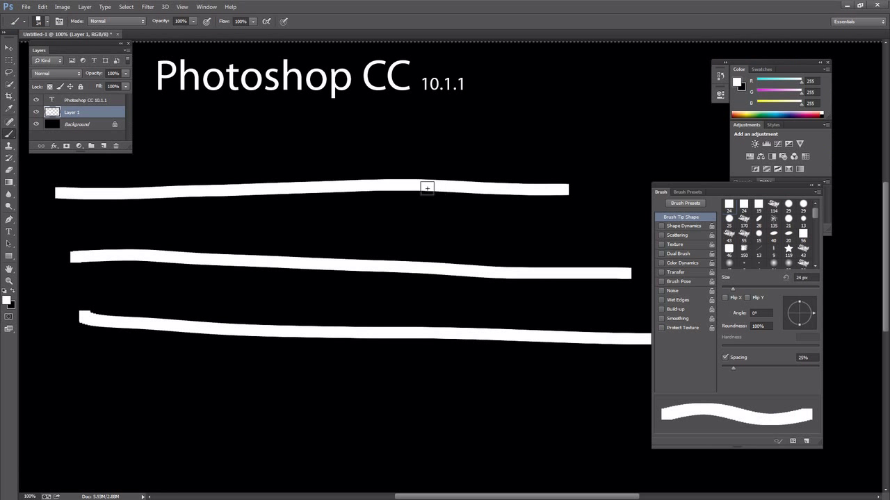
- Paint looping white strokes, raise brush spacing to 87%, and paint a blocky stepped stroke
mouse_move(173, 130)
mouse_down()
mouse_move(361, 306)
mouse_move(720, 344)
mouse_up()
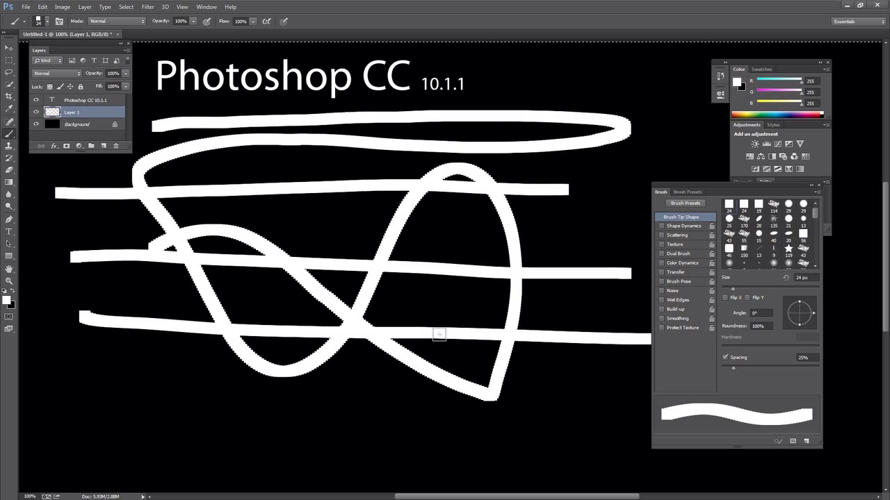
drag(742, 372, 733, 371)
mouse_move(440, 360)
mouse_down()
mouse_move(199, 433)
mouse_move(509, 416)
mouse_up()
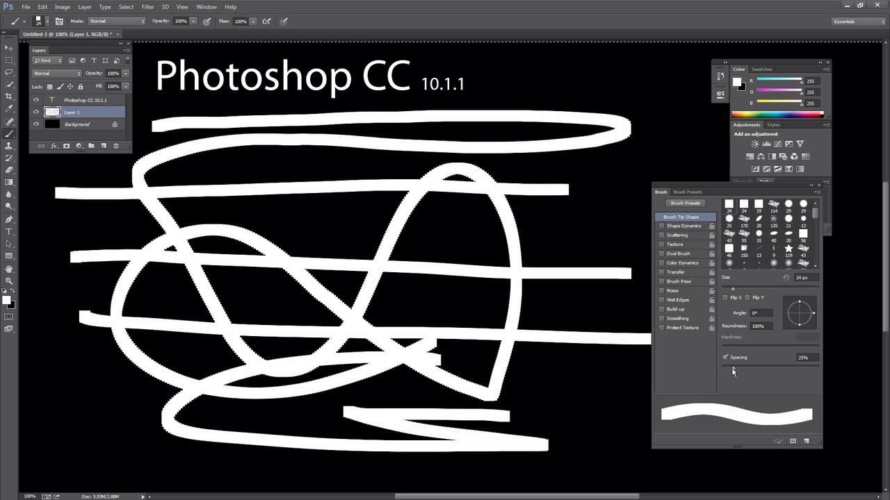
mouse_move(131, 355)
mouse_down()
mouse_move(611, 385)
mouse_move(298, 407)
mouse_move(284, 441)
mouse_move(570, 431)
mouse_up()
drag(361, 317, 247, 280)
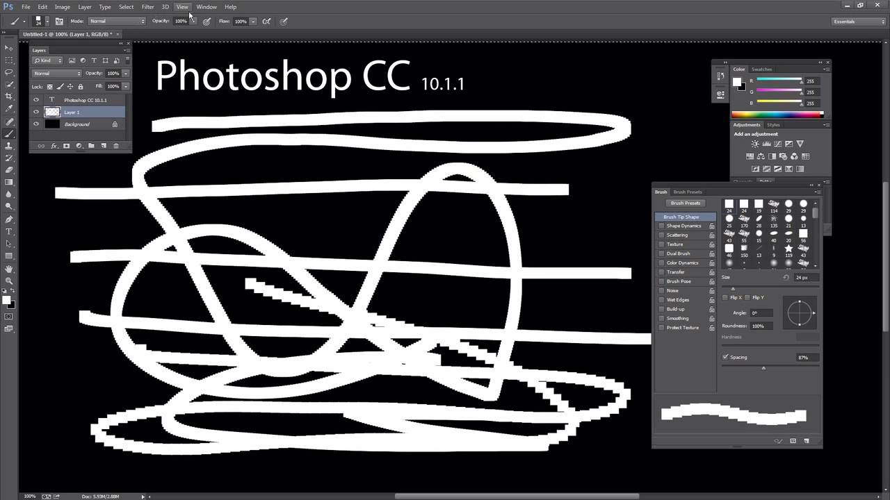
click(63, 7)
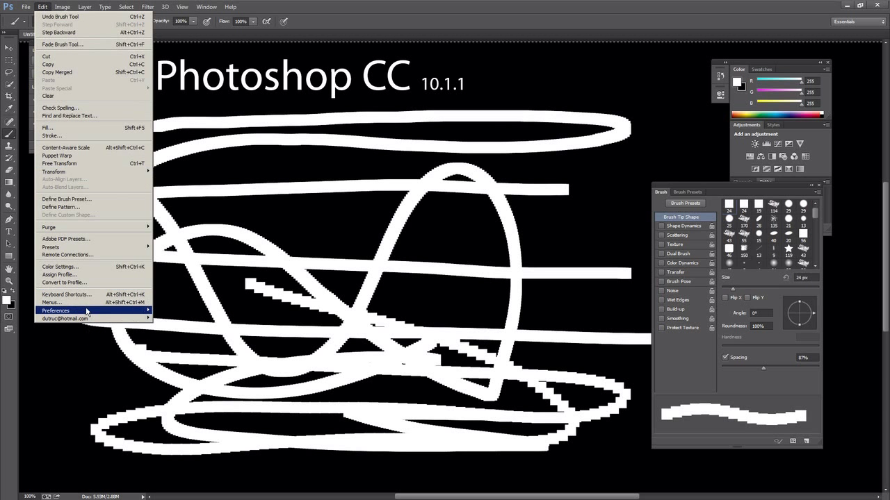
click(133, 310)
click(604, 107)
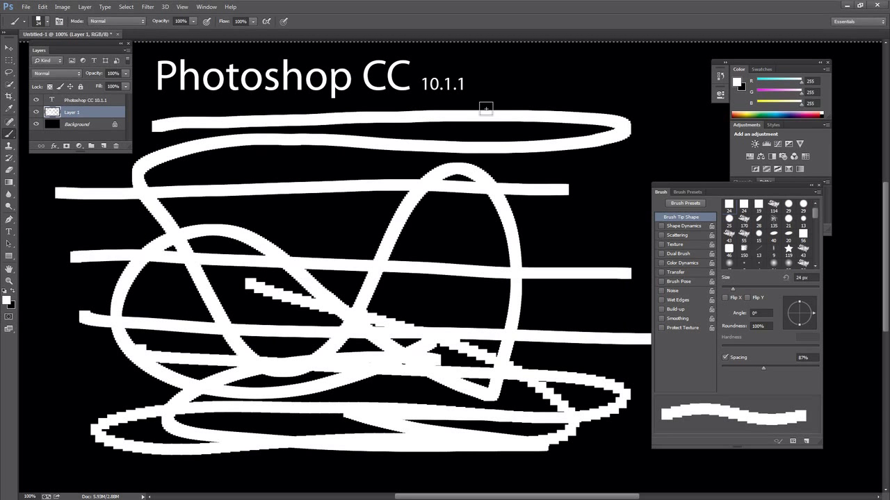
click(43, 7)
mouse_move(55, 311)
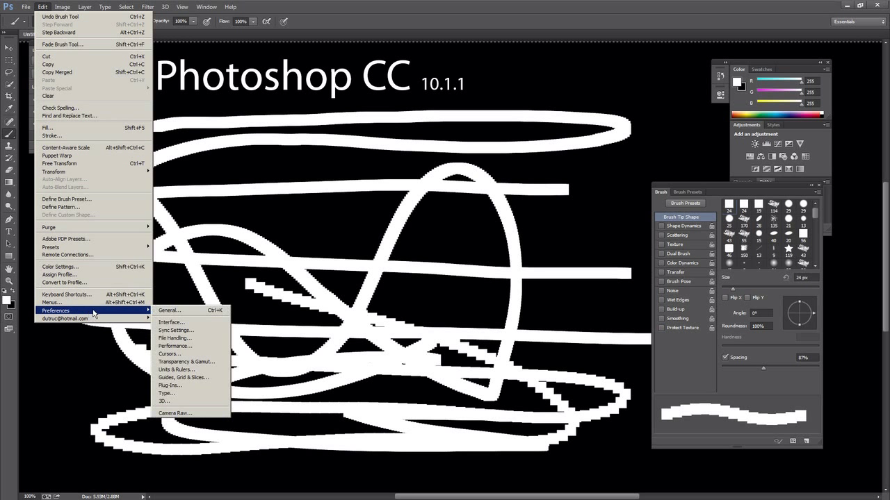
click(187, 344)
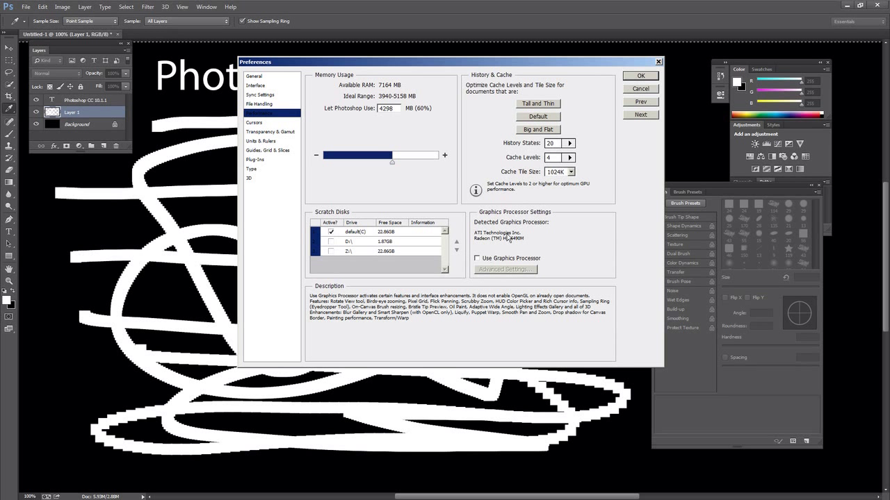
click(640, 75)
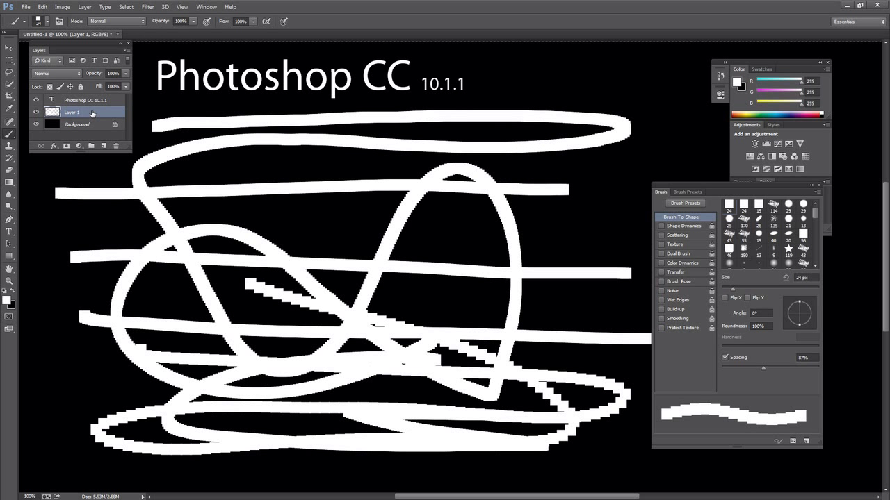
- Clear Layer 1, paint new blocky handwriting strokes, and quit Photoshop with Ctrl+Q
key(Delete)
drag(112, 185, 421, 312)
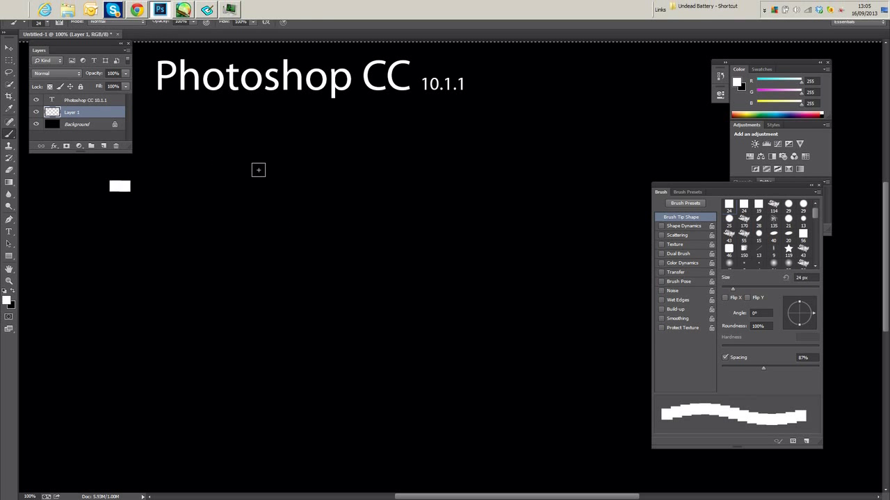
mouse_move(117, 217)
mouse_down()
mouse_move(194, 363)
mouse_move(515, 372)
mouse_up()
drag(479, 177, 549, 260)
drag(538, 110, 490, 230)
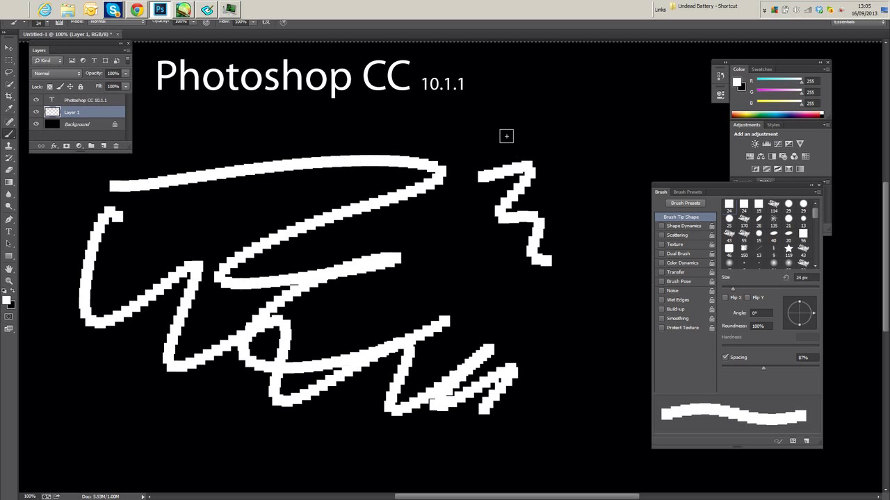
mouse_move(189, 186)
mouse_down()
mouse_move(224, 229)
mouse_move(251, 340)
mouse_up()
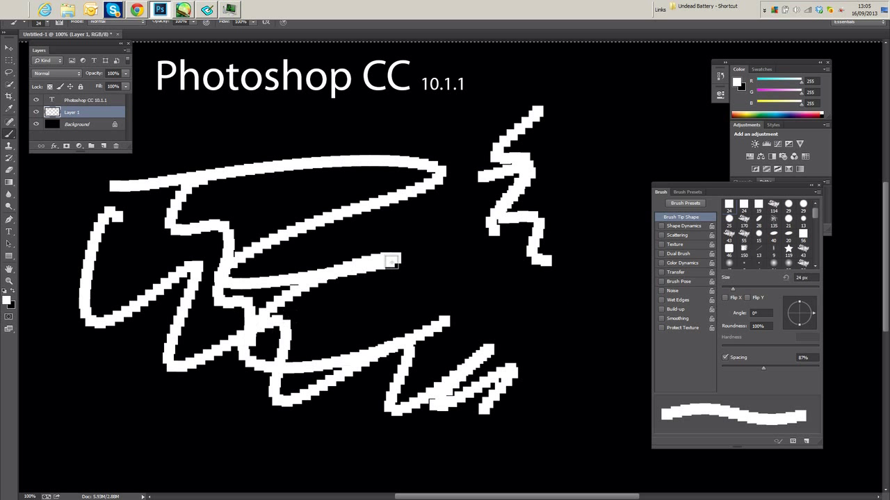
key(ctrl+q)
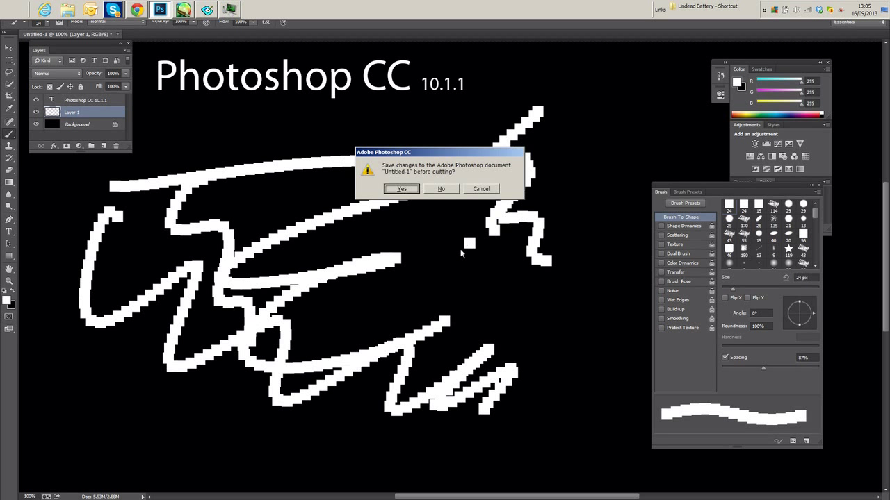
click(447, 191)
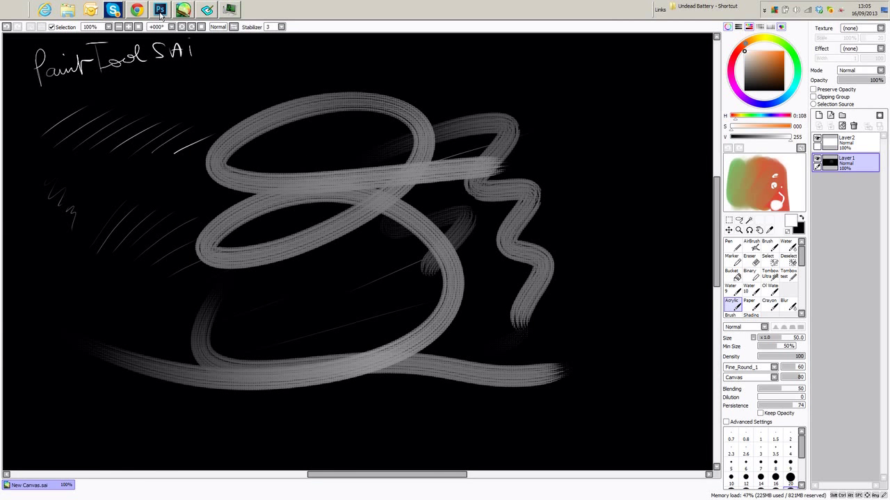
click(160, 9)
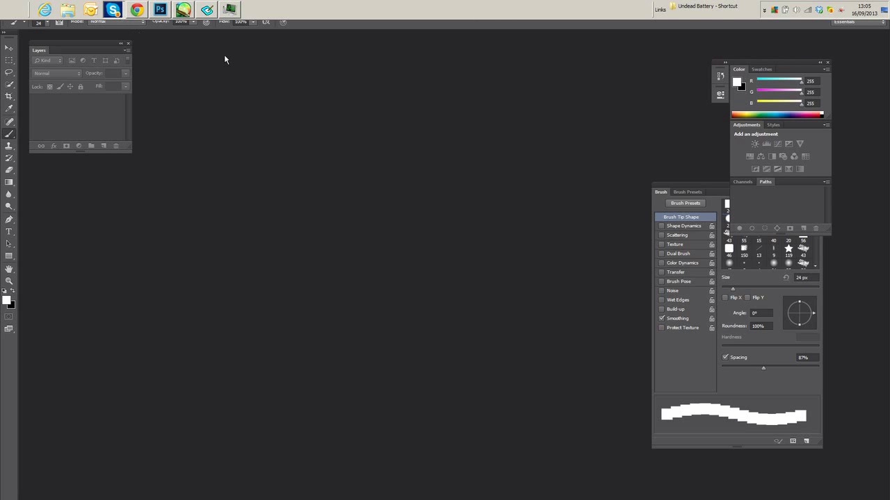
click(113, 9)
click(310, 118)
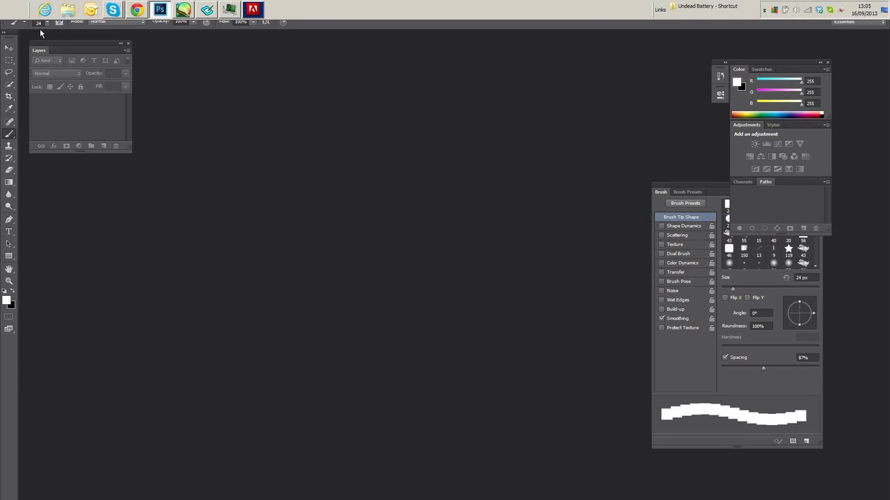
key(ctrl+n)
key(Escape)
click(252, 10)
- Dismiss the trial notice, zoom in and back to 100%, and paint a white test stroke
click(565, 366)
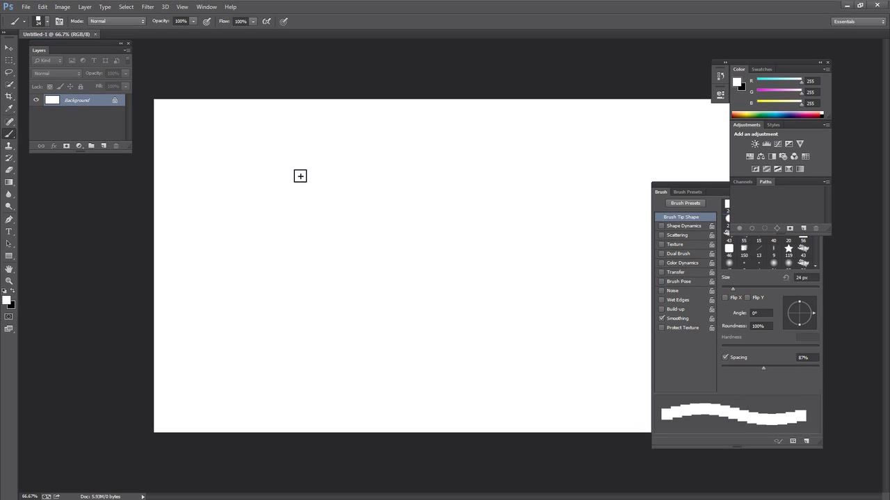
click(293, 170)
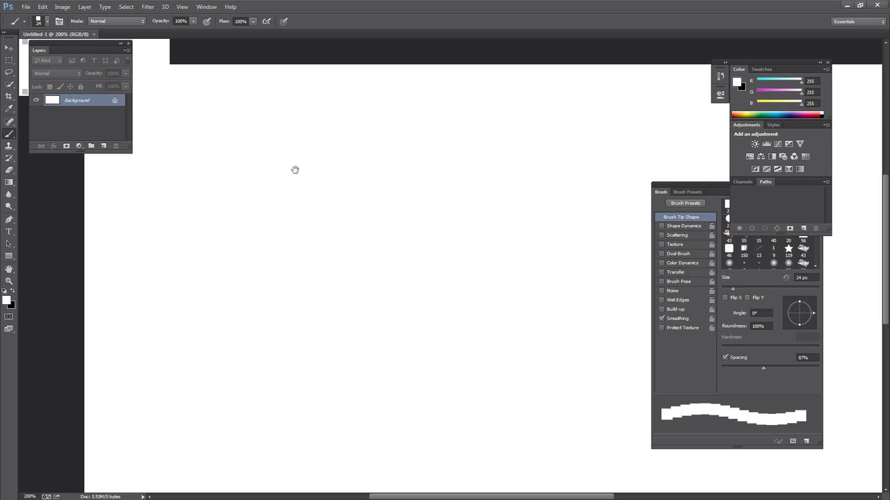
click(293, 170)
alt+click(301, 192)
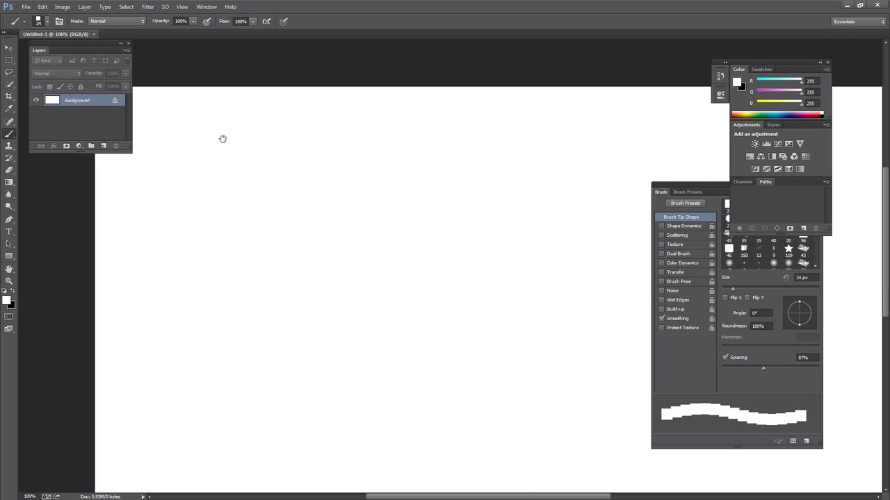
drag(222, 138, 228, 118)
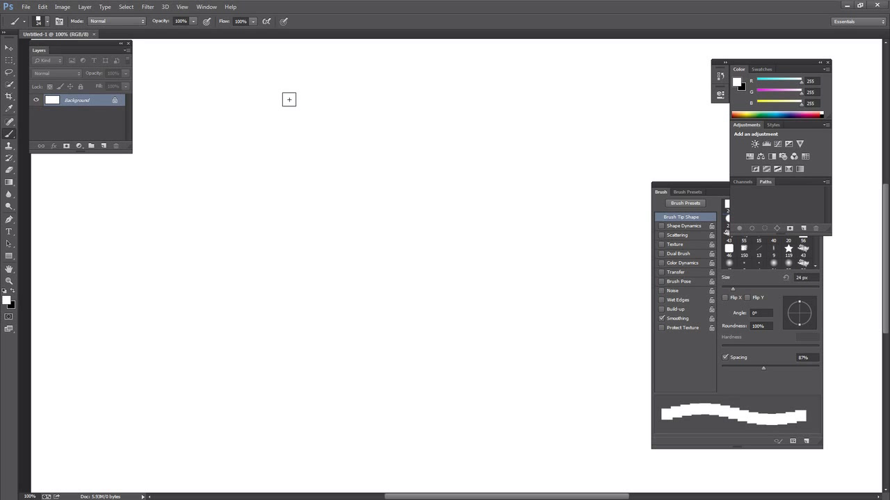
drag(323, 157, 296, 159)
- Switch to black and paint zigzags, arcs and wavy test strokes across the canvas
key(x)
mouse_move(195, 136)
mouse_down()
mouse_move(308, 123)
mouse_move(329, 211)
mouse_move(421, 254)
mouse_up()
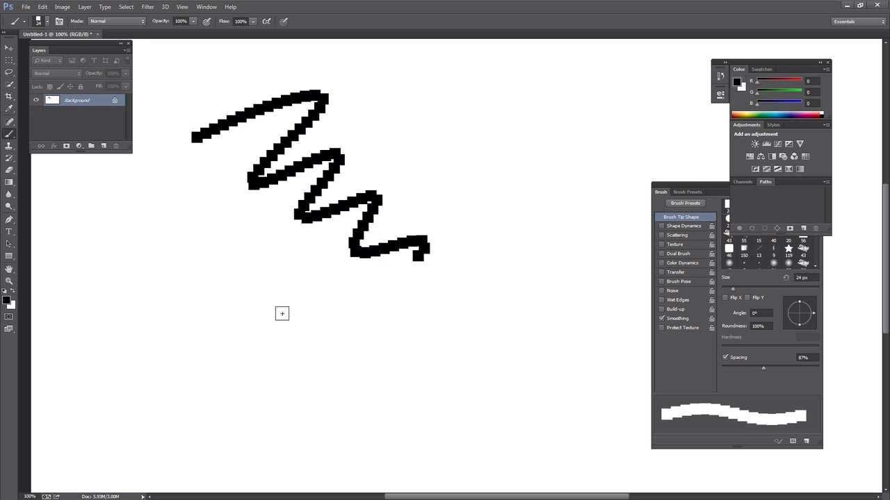
drag(360, 166, 138, 180)
drag(421, 120, 518, 276)
mouse_move(512, 95)
mouse_down()
mouse_move(590, 157)
mouse_move(520, 331)
mouse_up()
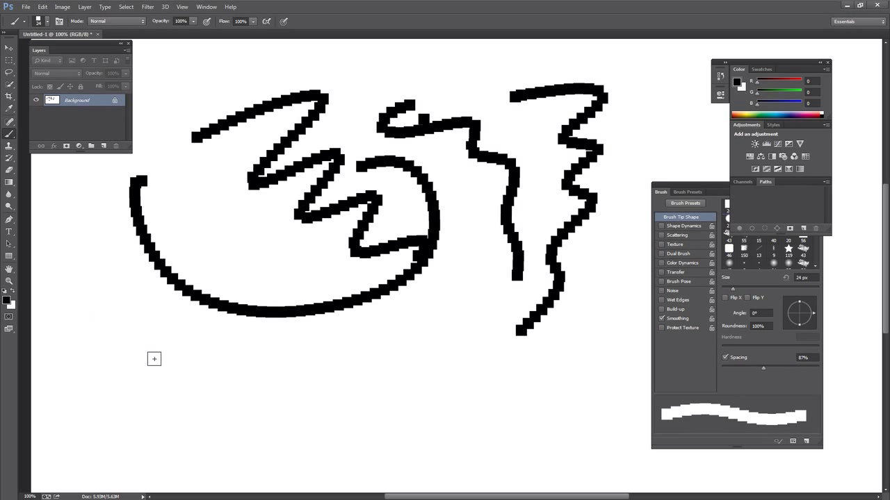
drag(119, 253, 200, 412)
drag(218, 342, 463, 444)
drag(312, 352, 501, 398)
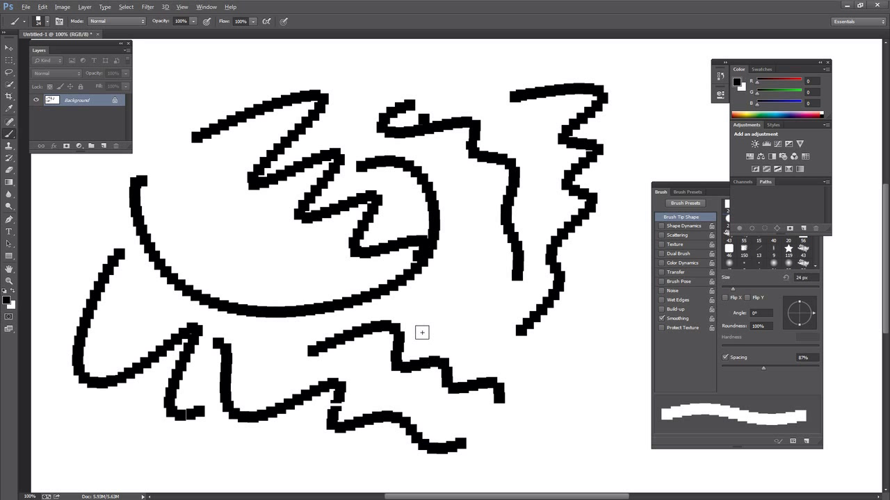
- Fill the canvas with black and paint about ten white test lines and curves across it
key(alt+BackSpace)
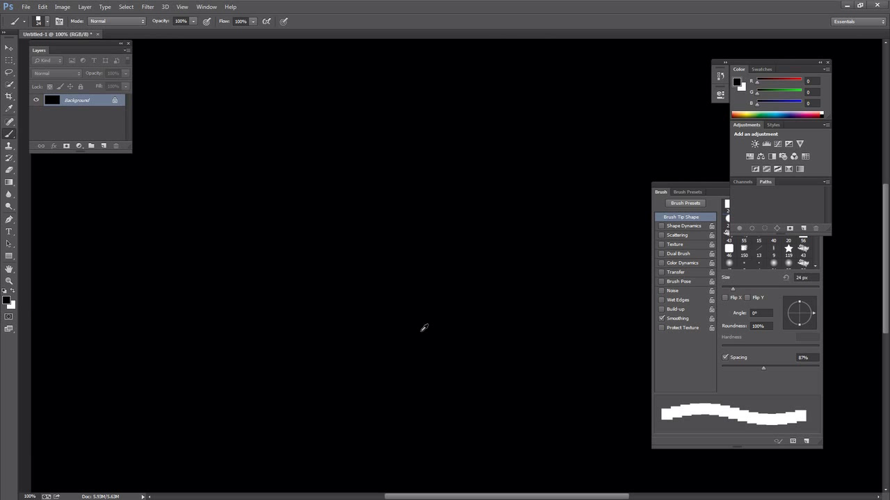
key(x)
drag(186, 103, 455, 96)
drag(152, 164, 406, 144)
mouse_move(110, 177)
mouse_down()
mouse_move(122, 242)
mouse_move(343, 321)
mouse_up()
drag(228, 230, 424, 189)
mouse_move(108, 262)
mouse_down()
mouse_move(136, 368)
mouse_move(236, 368)
mouse_up()
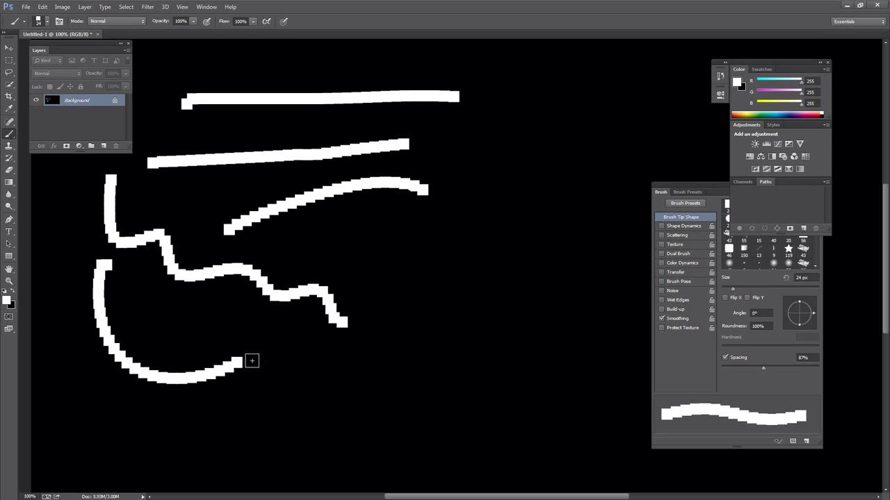
drag(223, 300, 471, 321)
mouse_move(576, 78)
mouse_down()
mouse_move(569, 169)
mouse_move(417, 285)
mouse_up()
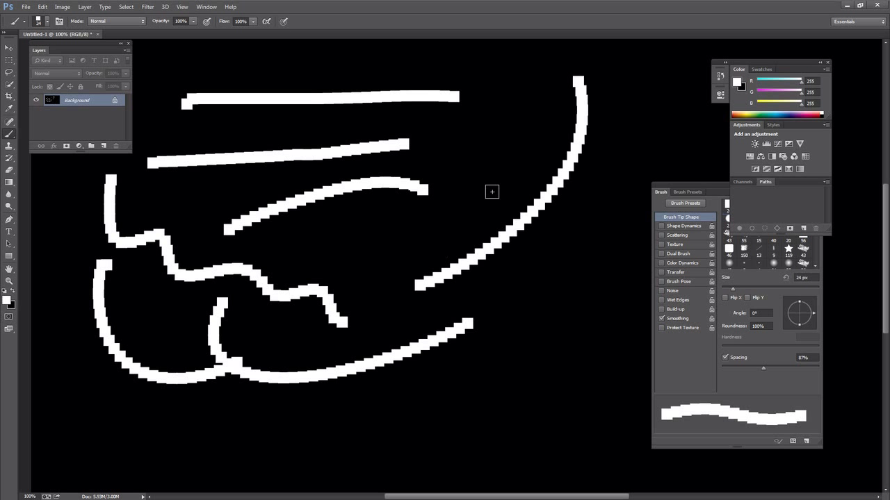
drag(481, 142, 590, 284)
mouse_move(439, 352)
mouse_down()
mouse_move(621, 207)
mouse_move(522, 135)
mouse_up()
drag(411, 125, 485, 263)
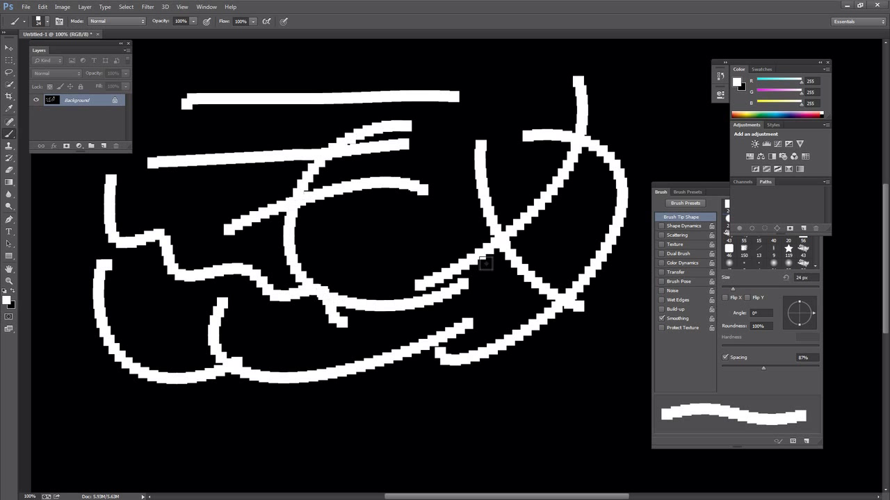
- Set brush spacing to 14%, attempt a Content-Aware fill that errors, and add Layer 1
drag(745, 367, 727, 367)
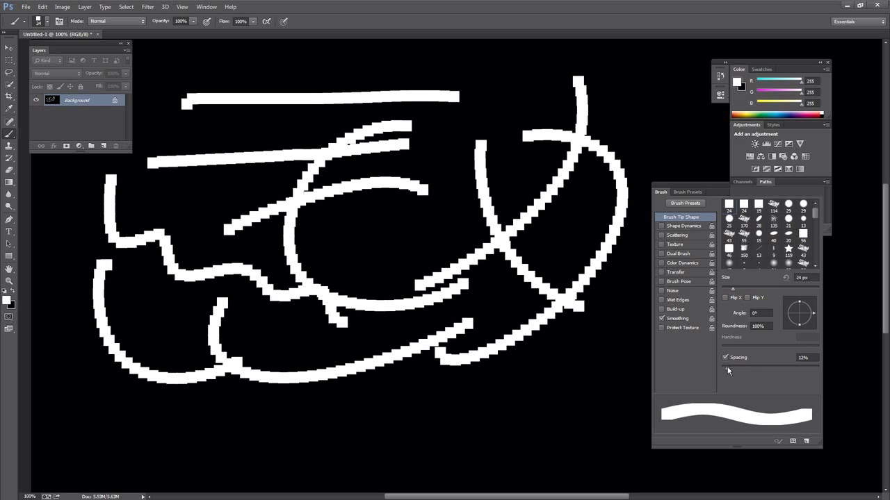
drag(434, 167, 432, 177)
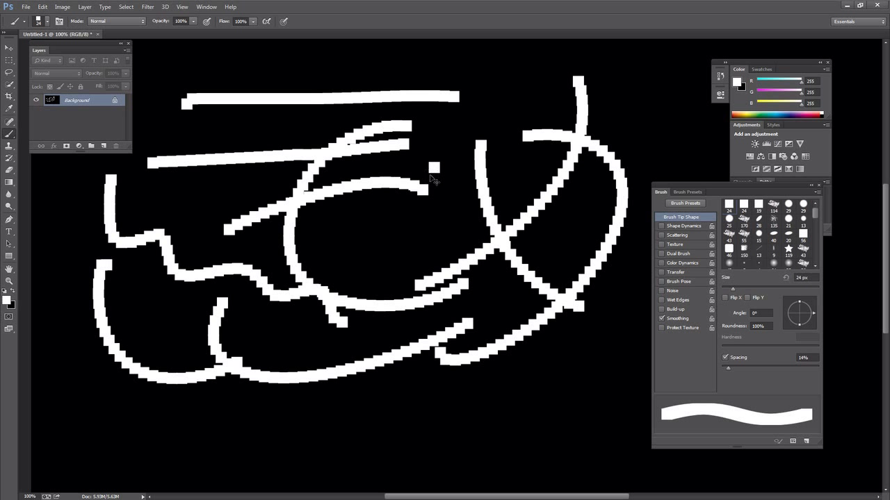
key(shift+BackSpace)
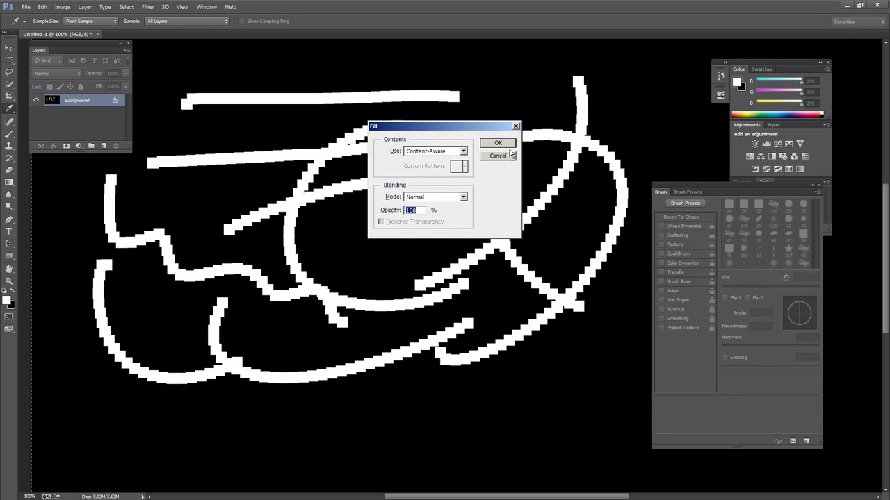
click(508, 142)
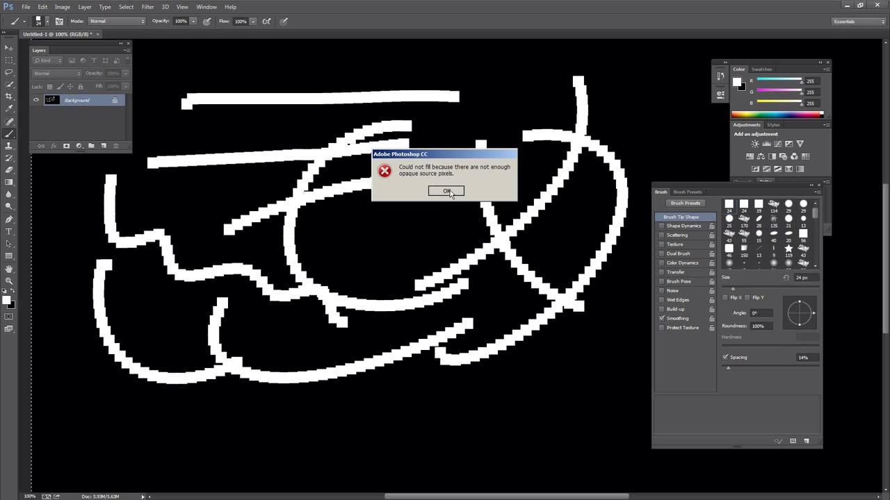
click(447, 192)
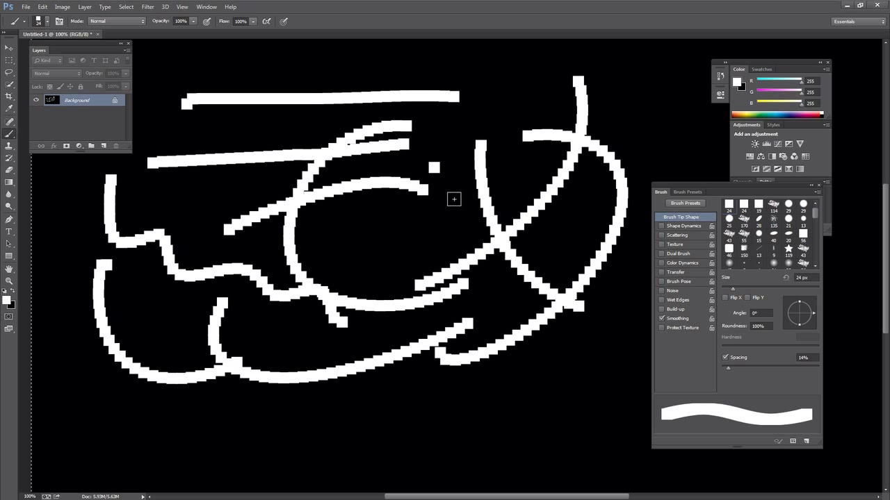
click(102, 146)
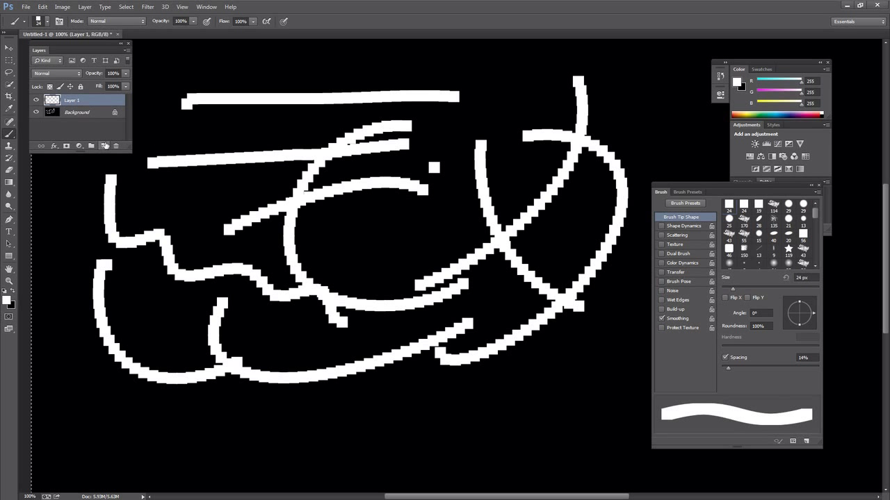
- Fill Background black, then on Layer 1 paint a white zigzag, U-shaped curve and wavy line
double_click(91, 113)
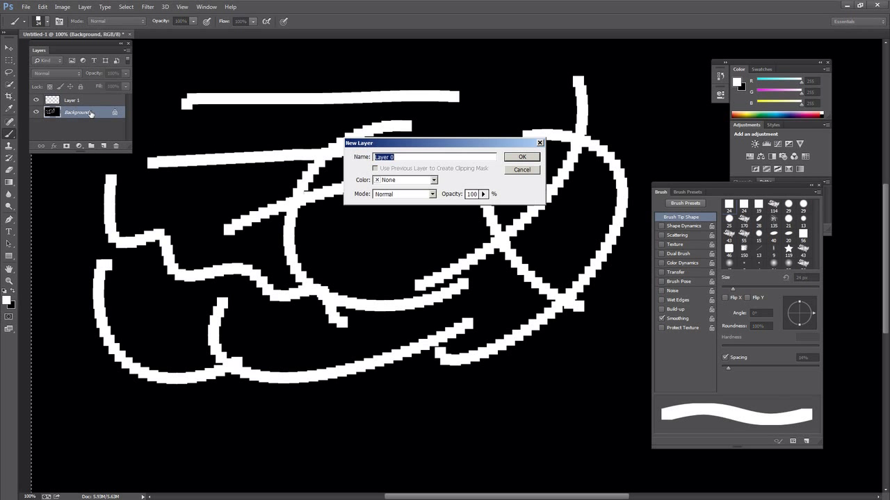
key(Escape)
key(ctrl+BackSpace)
click(97, 105)
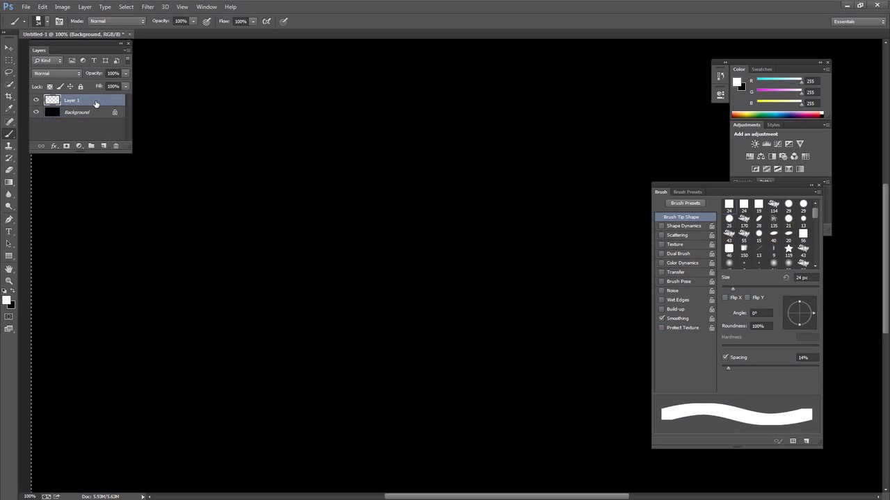
drag(194, 117, 320, 211)
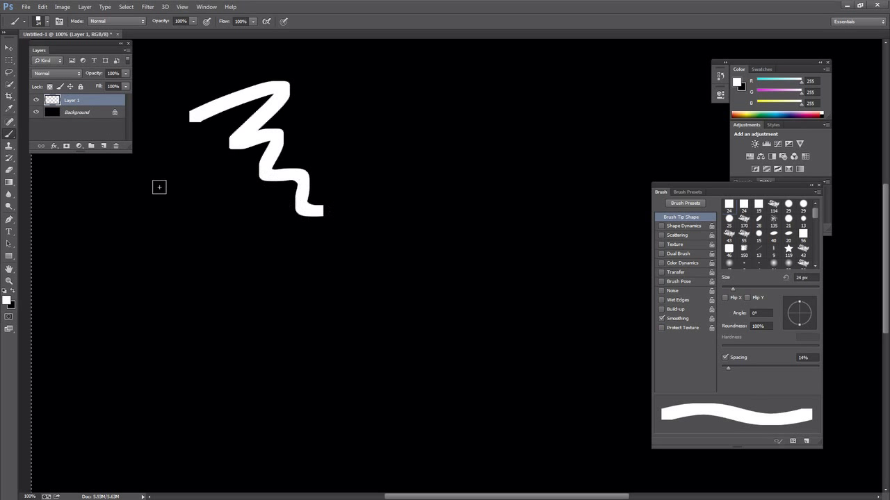
drag(159, 166, 422, 154)
mouse_move(363, 123)
mouse_down()
mouse_move(520, 216)
mouse_move(539, 315)
mouse_up()
- Handwrite and underline "finally!", then add a zigzag and 9-shaped stroke along the top
mouse_move(132, 346)
mouse_down()
mouse_move(94, 354)
mouse_move(102, 416)
mouse_up()
mouse_move(87, 380)
mouse_down()
mouse_move(128, 379)
mouse_move(155, 405)
mouse_up()
click(152, 356)
drag(178, 369, 205, 408)
drag(246, 381, 247, 410)
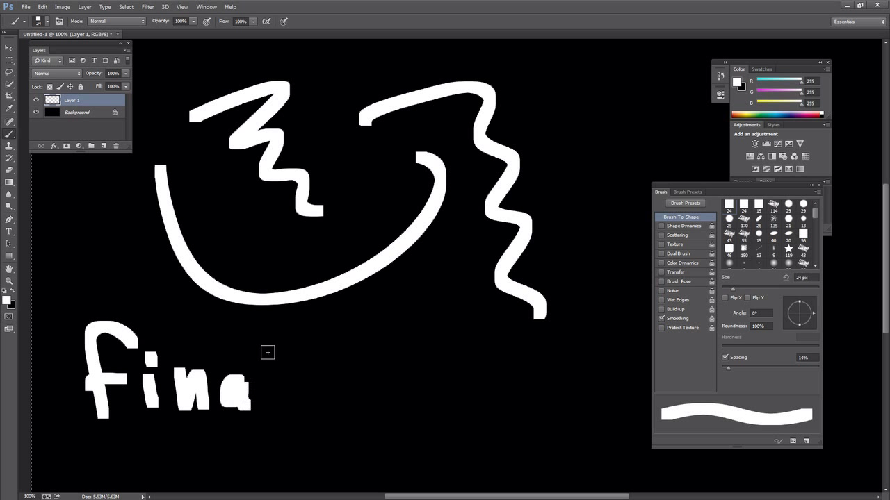
drag(269, 342, 271, 416)
drag(302, 338, 303, 417)
drag(313, 372, 333, 443)
drag(425, 306, 425, 385)
click(437, 412)
drag(147, 440, 433, 449)
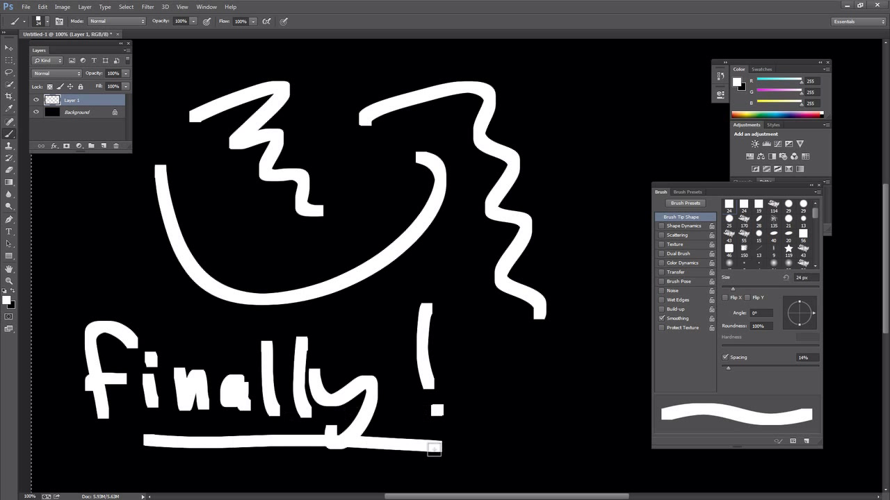
mouse_move(272, 91)
mouse_down()
mouse_move(338, 79)
mouse_move(425, 105)
mouse_up()
drag(556, 78, 565, 138)
- Switch to an Olive Sasaki textured brush preset sized at 40 px
right_click(581, 100)
click(626, 308)
key(bracketright)
key(bracketright)
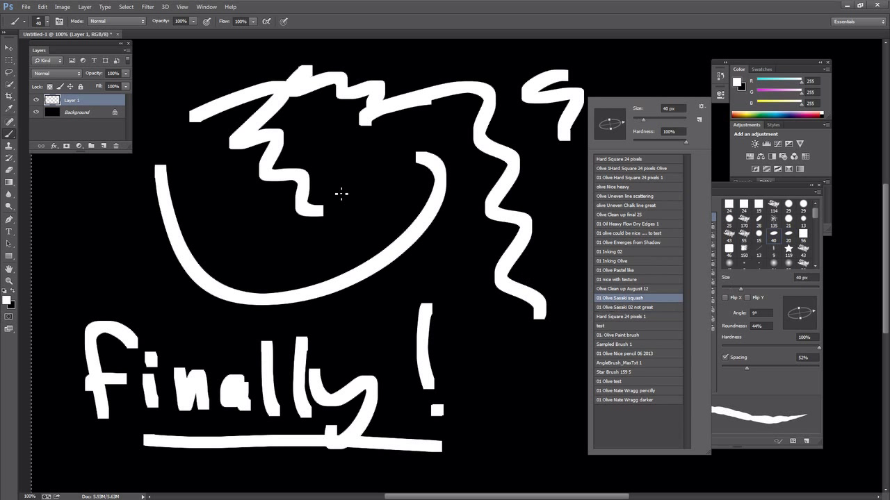
- Paint thin tapered white test strokes and arcs across the canvas's right side
drag(331, 190, 384, 246)
mouse_move(285, 251)
mouse_down()
mouse_move(574, 195)
mouse_move(568, 248)
mouse_move(584, 294)
mouse_up()
drag(603, 250, 594, 306)
drag(612, 309, 609, 349)
drag(488, 398, 549, 339)
mouse_move(498, 398)
mouse_down()
mouse_move(574, 361)
mouse_move(599, 383)
mouse_up()
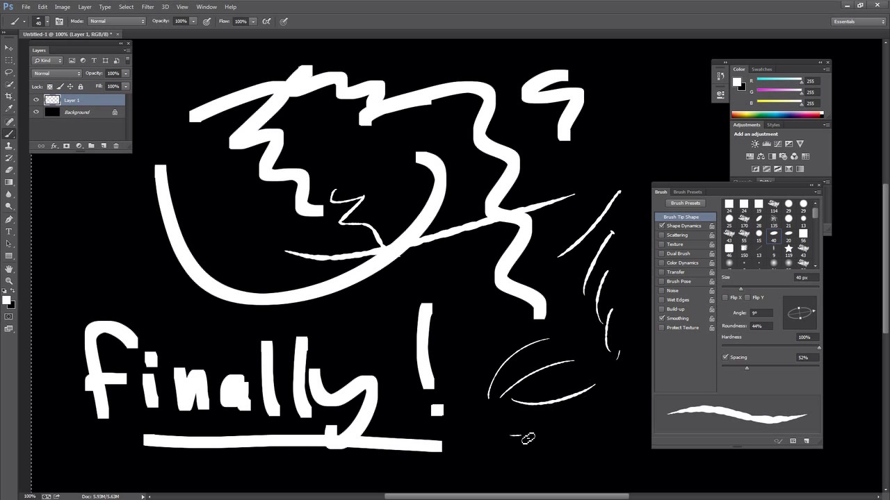
drag(522, 441, 592, 408)
drag(518, 453, 600, 417)
drag(487, 249, 570, 420)
drag(528, 306, 560, 390)
drag(487, 217, 459, 206)
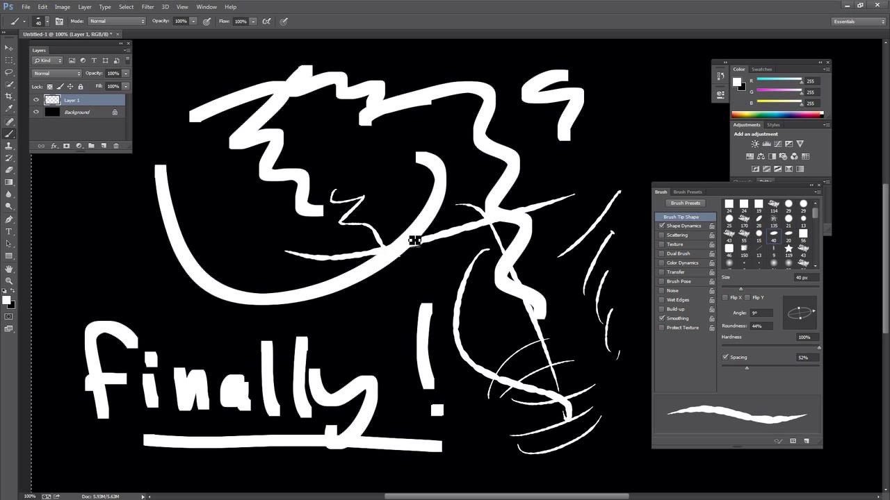
- Clear the canvas and paint two thin white strokes plus a thick curved arc
key(Delete)
drag(182, 158, 301, 91)
drag(218, 166, 371, 104)
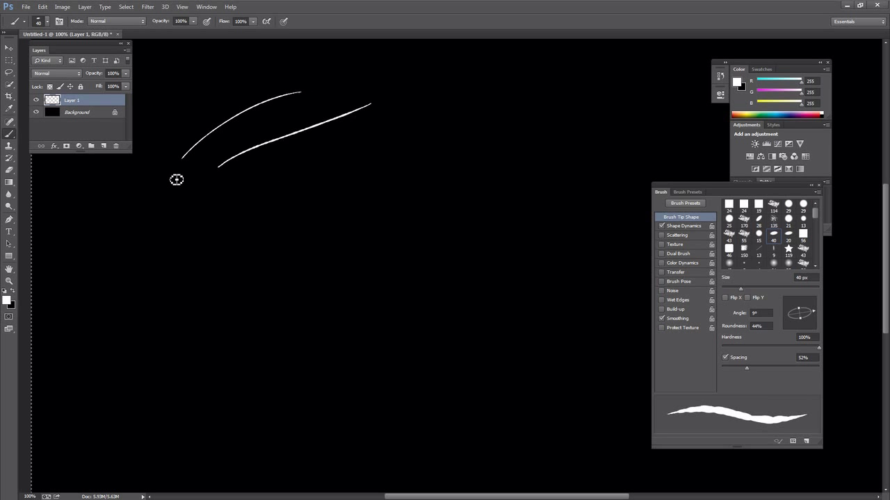
drag(159, 188, 368, 144)
- Try rotating the canvas view with R, then dismiss the OpenGL-required error
key(r)
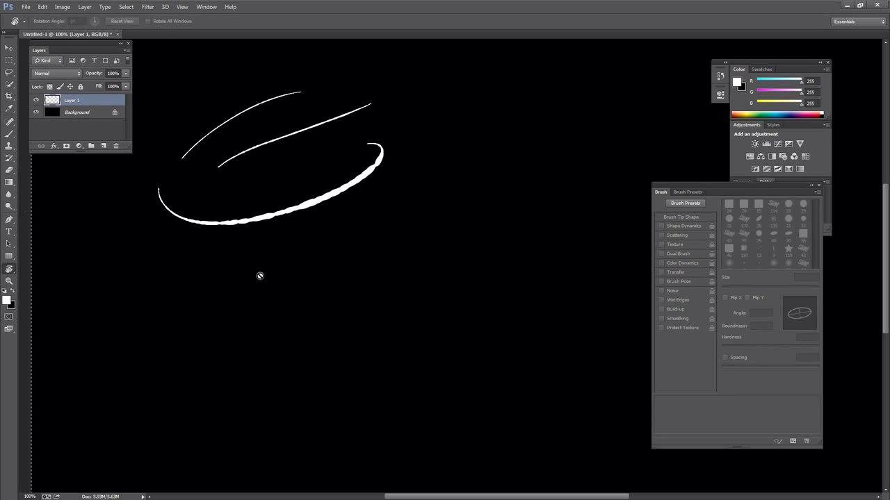
click(235, 261)
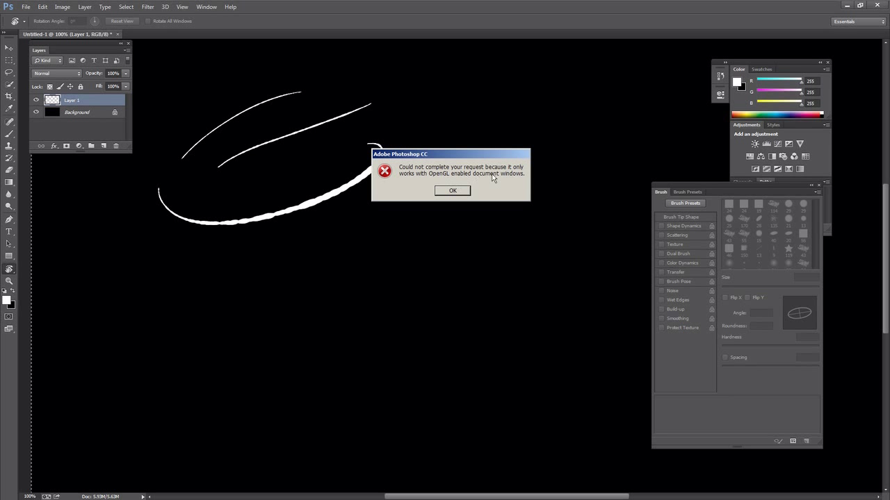
drag(443, 156, 465, 155)
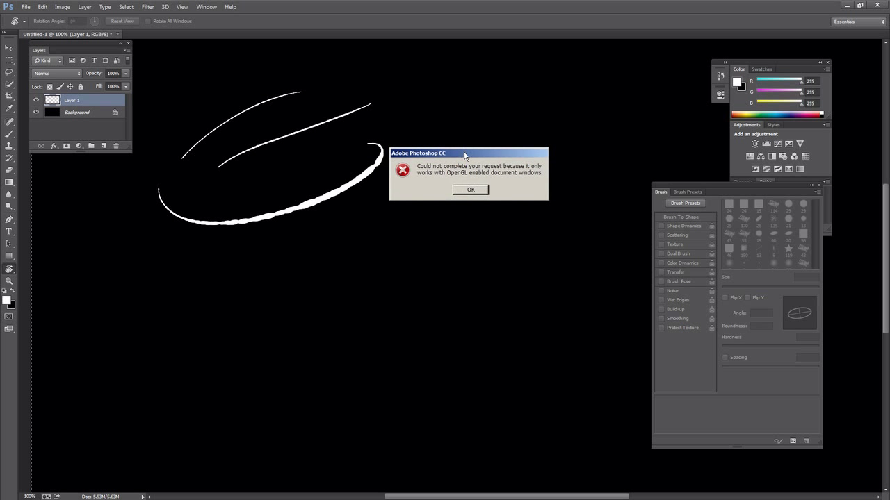
click(470, 190)
- With the brush, handwrite "another joke!" in white below the test strokes
key(b)
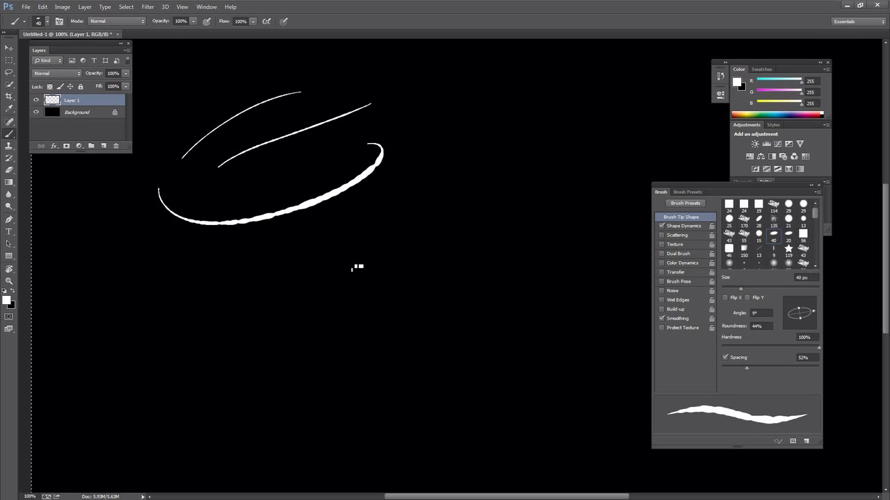
mouse_move(365, 237)
mouse_down()
mouse_move(367, 263)
mouse_move(401, 258)
mouse_up()
mouse_move(447, 242)
mouse_down()
mouse_move(439, 241)
mouse_move(465, 270)
mouse_up()
mouse_move(458, 245)
mouse_down()
mouse_move(479, 241)
mouse_move(520, 276)
mouse_move(578, 264)
mouse_up()
drag(382, 300, 363, 360)
click(383, 286)
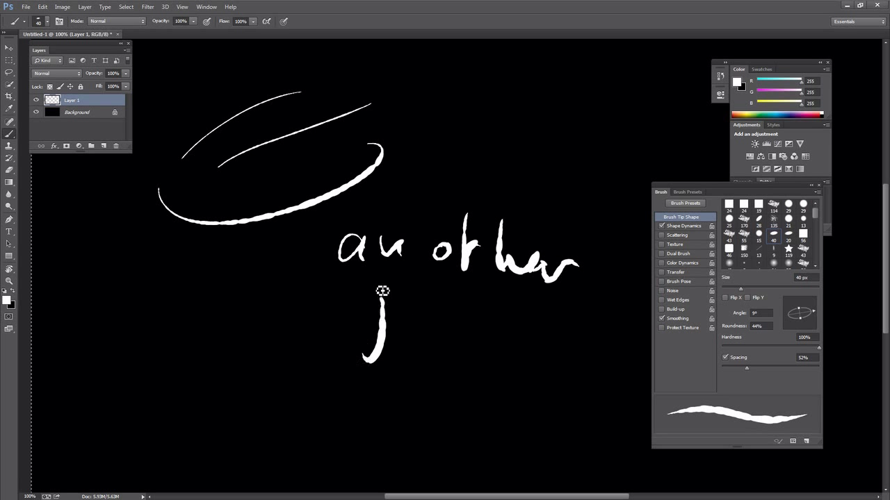
drag(410, 316, 414, 330)
mouse_move(445, 285)
mouse_down()
mouse_move(452, 332)
mouse_move(504, 340)
mouse_up()
drag(537, 295, 533, 332)
click(530, 358)
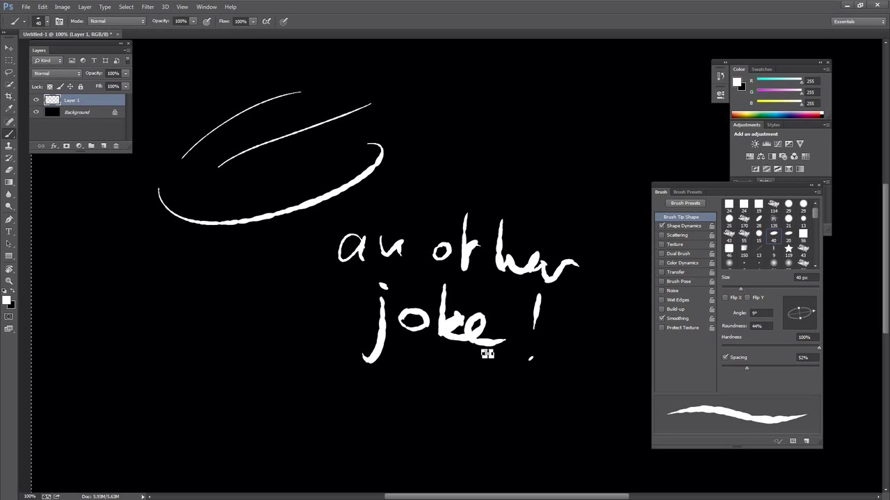
- Handwrite "no rotation" on the line beneath
drag(183, 389, 217, 429)
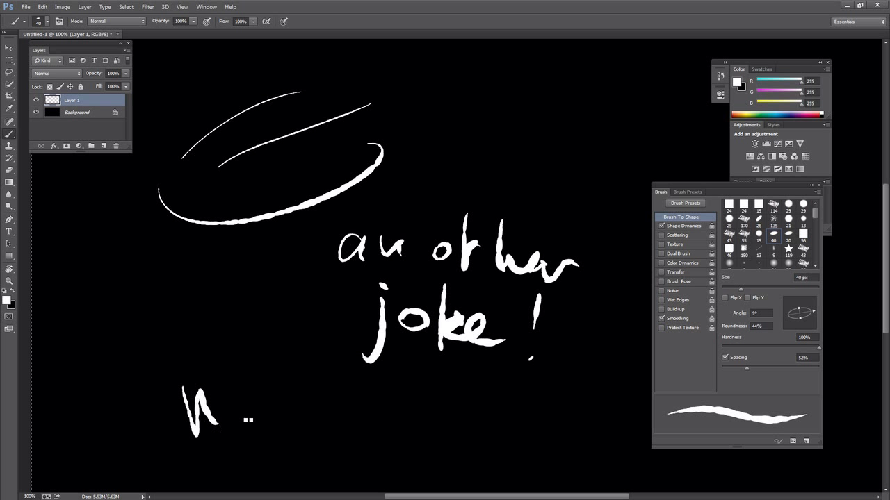
drag(239, 400, 239, 403)
mouse_move(294, 394)
mouse_down()
mouse_move(324, 396)
mouse_move(353, 420)
mouse_move(360, 413)
mouse_up()
mouse_move(390, 368)
mouse_down()
mouse_move(398, 442)
mouse_move(415, 410)
mouse_up()
drag(451, 417, 460, 442)
mouse_move(470, 373)
mouse_down()
mouse_move(519, 439)
mouse_move(611, 456)
mouse_up()
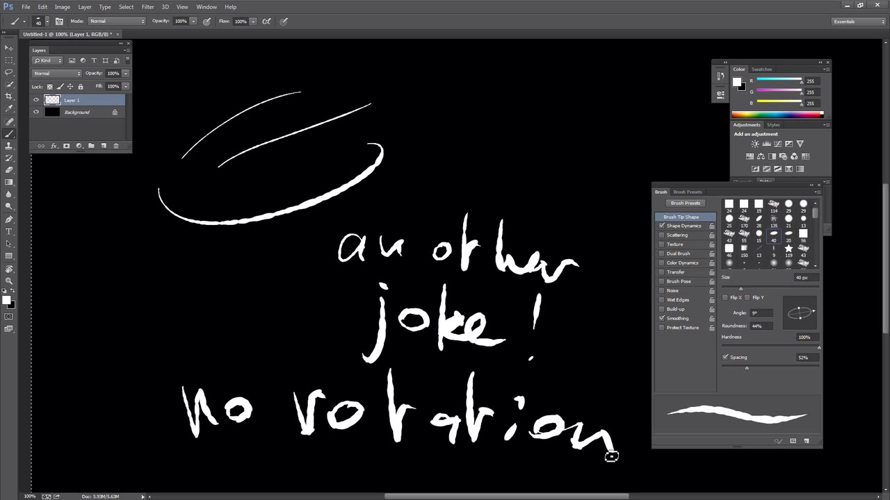
- Handwrite "of workspace" on a new line at the bottom
drag(170, 461, 164, 468)
mouse_move(208, 439)
mouse_down()
mouse_move(189, 488)
mouse_move(216, 462)
mouse_up()
mouse_move(256, 456)
mouse_down()
mouse_move(266, 472)
mouse_move(312, 475)
mouse_move(362, 460)
mouse_up()
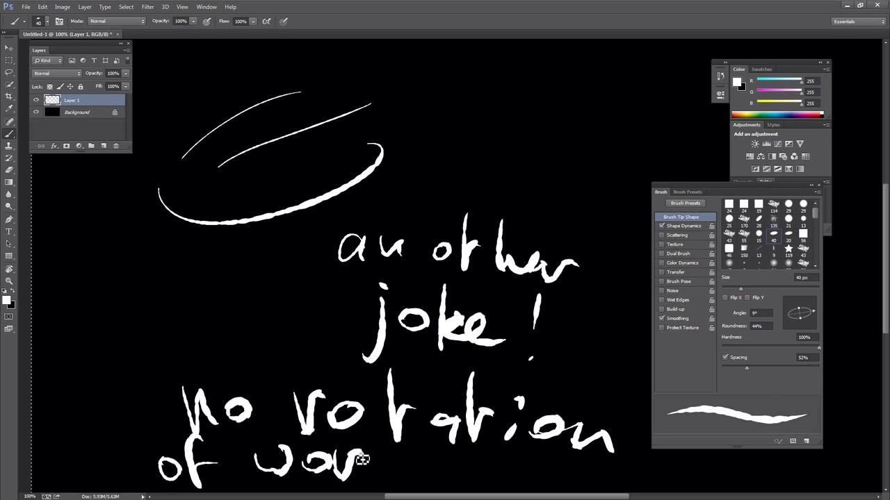
drag(389, 434, 389, 479)
mouse_move(415, 459)
mouse_down()
mouse_move(424, 478)
mouse_move(448, 492)
mouse_up()
drag(448, 460, 528, 480)
drag(532, 472, 556, 469)
click(451, 120)
key(ctrl+r)
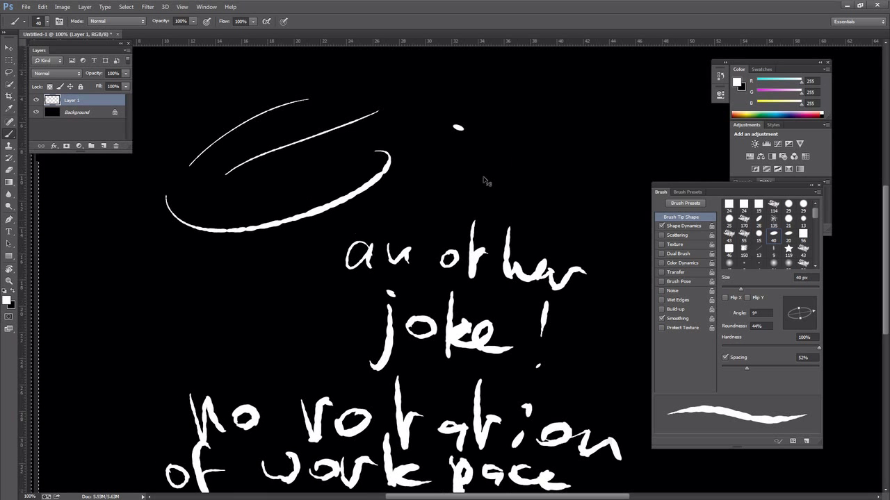
key(ctrl+r)
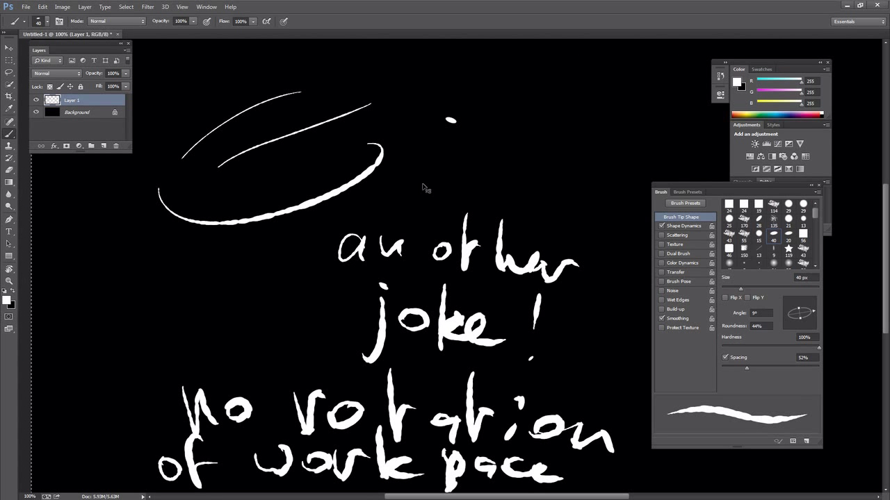
key(r)
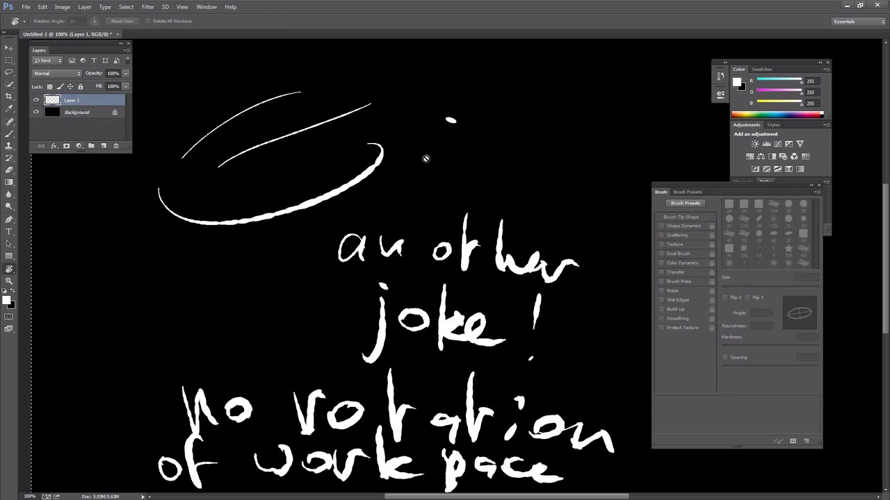
click(263, 156)
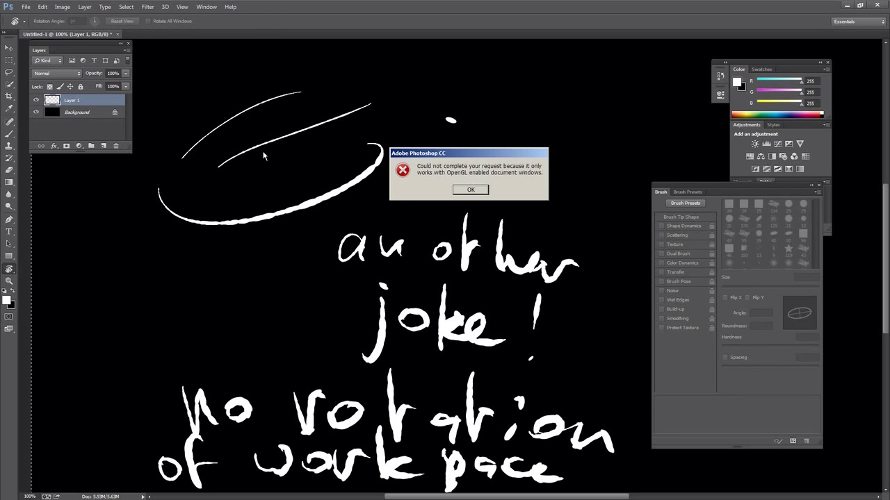
click(471, 190)
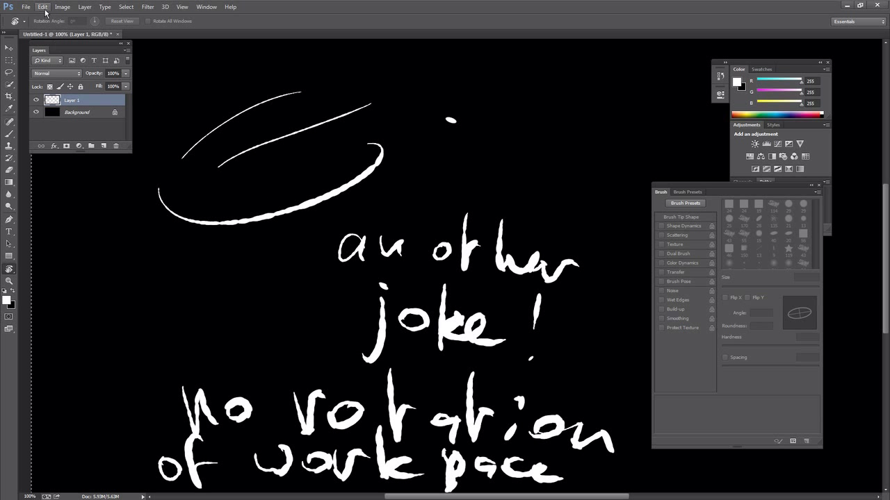
click(16, 25)
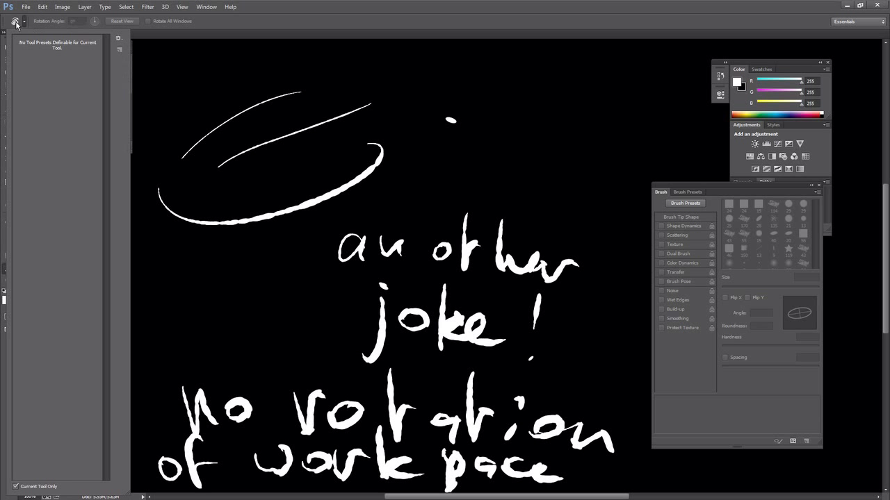
click(344, 148)
click(466, 194)
key(b)
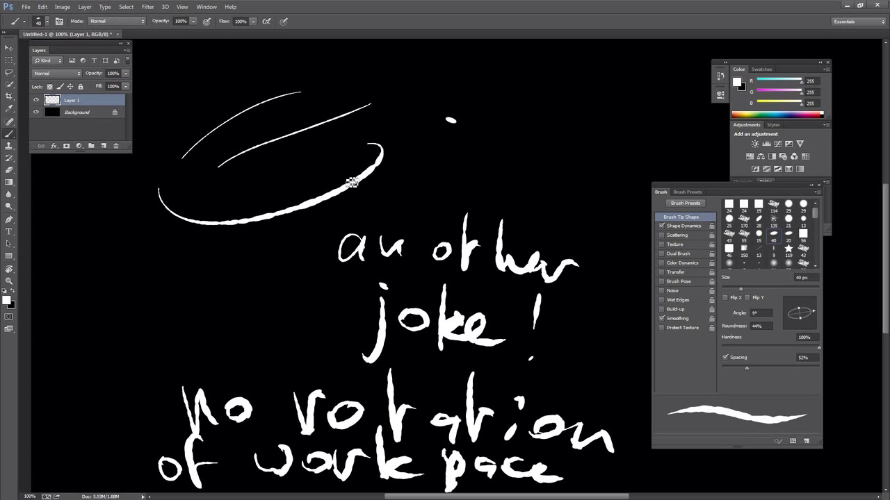
- Pick a textured brush preset and paint wide textured test strokes and a loop
right_click(384, 113)
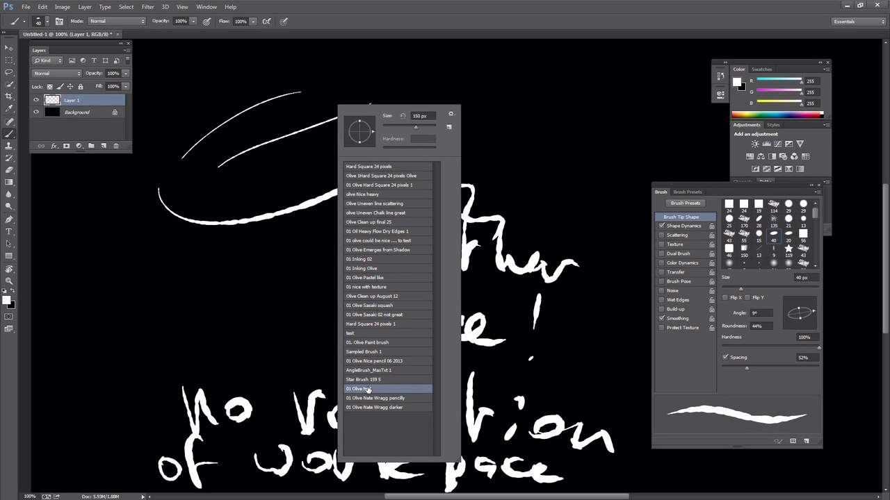
click(370, 393)
double_click(369, 410)
drag(397, 119, 594, 87)
drag(475, 132, 619, 111)
drag(537, 146, 650, 134)
mouse_move(296, 181)
mouse_down()
mouse_move(206, 278)
mouse_move(265, 284)
mouse_up()
- Delete Layer 1 and paint textured diagonal bands, a large arc and an S-shaped loop
key(Delete)
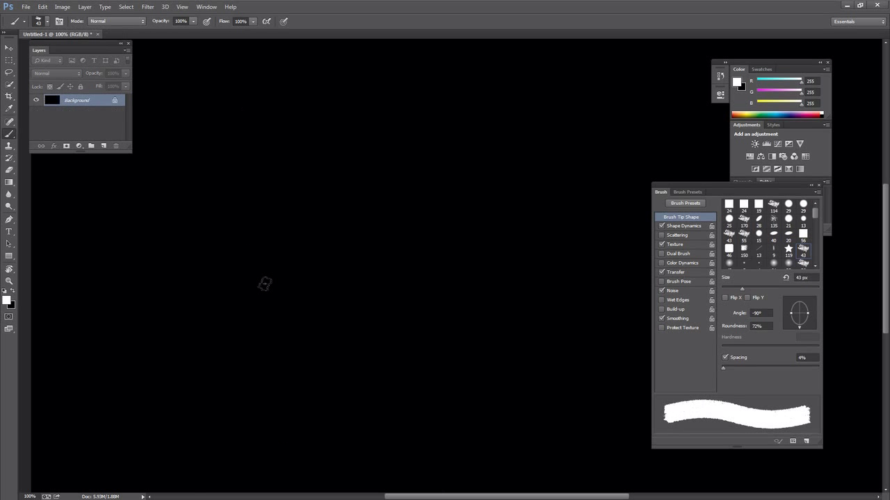
drag(132, 218, 330, 123)
drag(159, 250, 302, 186)
mouse_move(113, 266)
mouse_down()
mouse_move(321, 313)
mouse_move(362, 193)
mouse_up()
mouse_move(283, 271)
mouse_down()
mouse_move(533, 193)
mouse_move(332, 291)
mouse_up()
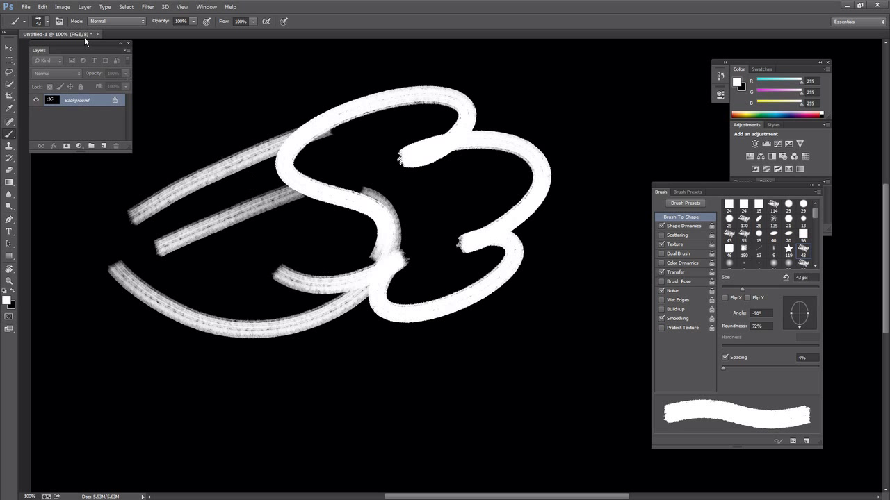
drag(172, 112, 231, 100)
- Switch to the Olive hard square preset and paint a dab and hard-edged squiggle
right_click(243, 98)
click(271, 158)
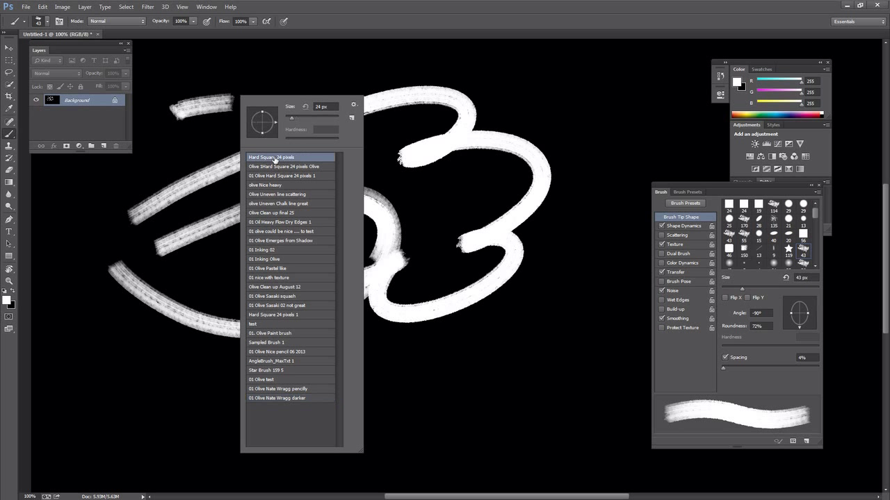
click(264, 167)
click(132, 196)
drag(112, 349, 296, 390)
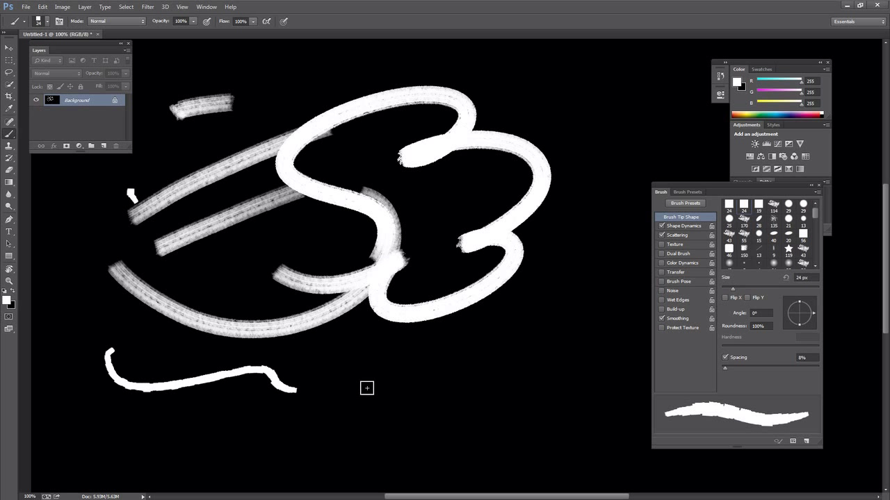
- Use the 01 Oil Heavy Flow Dry Edges 1 preset for several tapered oil strokes
right_click(362, 389)
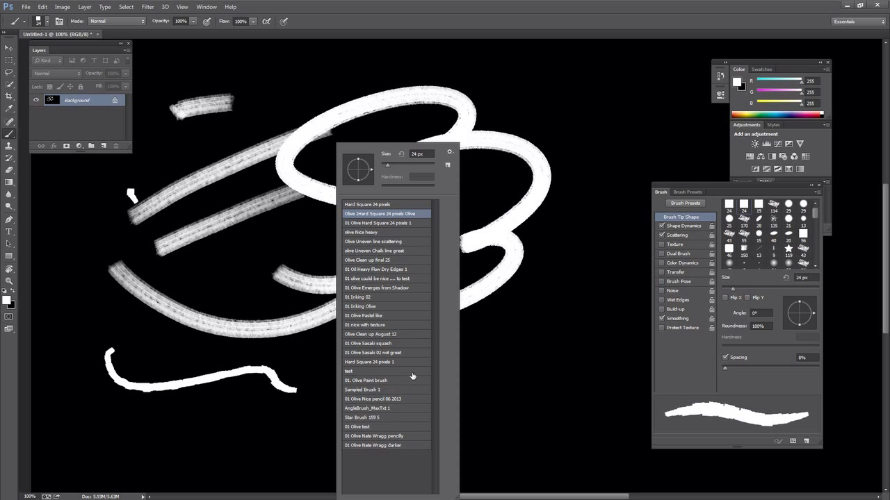
click(372, 271)
drag(234, 348, 356, 343)
drag(316, 393, 479, 366)
drag(368, 410, 549, 362)
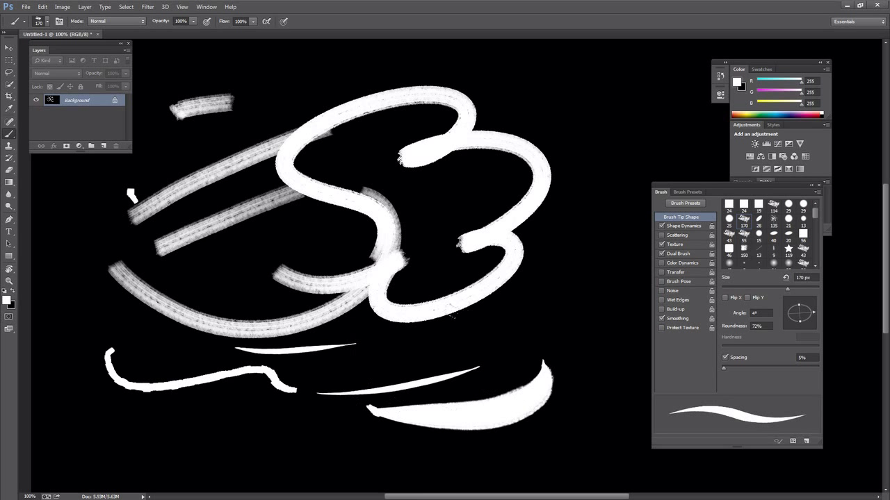
drag(480, 306, 511, 378)
drag(483, 348, 575, 198)
- Choose the 01 Olive Nice pencil 06 2013 preset, clear the canvas, and draw a grey looping stroke
right_click(438, 150)
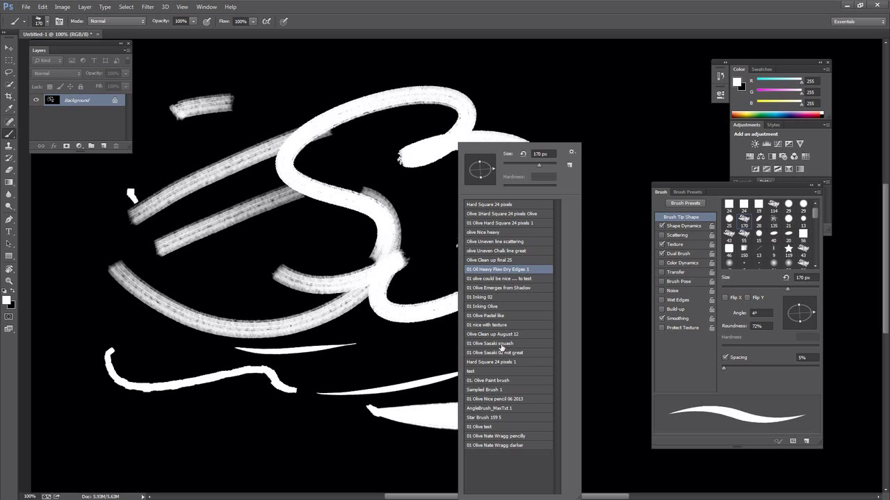
click(483, 399)
mouse_move(209, 433)
mouse_down()
mouse_move(487, 453)
mouse_move(271, 386)
mouse_move(167, 332)
mouse_move(368, 347)
mouse_move(306, 312)
mouse_up()
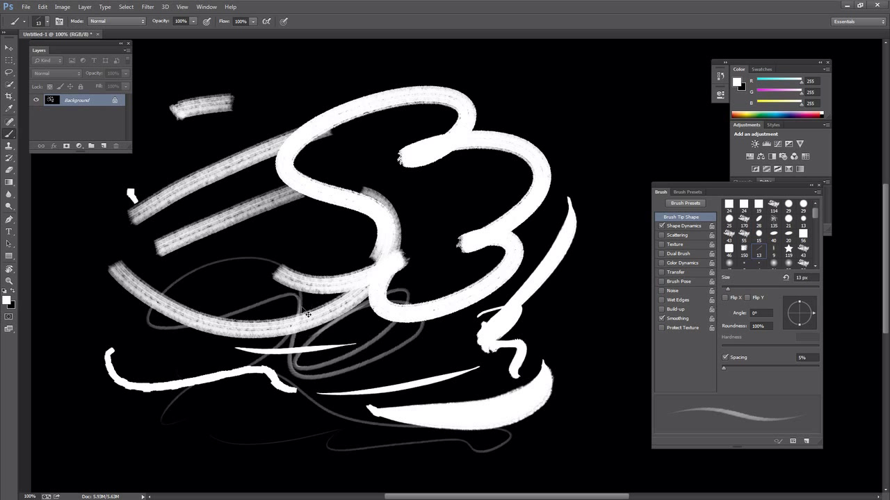
key(ctrl+BackSpace)
mouse_move(210, 145)
mouse_down()
mouse_move(268, 272)
mouse_move(371, 149)
mouse_move(153, 350)
mouse_move(320, 366)
mouse_up()
- Paint three broad textured white strokes with the 01 Olive Emerges from Shadow preset
right_click(444, 236)
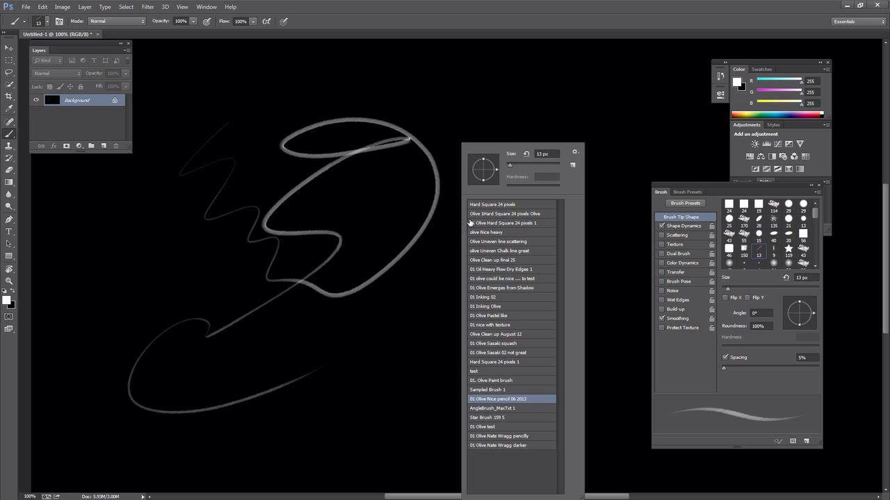
click(498, 289)
drag(326, 313, 549, 299)
mouse_move(327, 149)
mouse_down()
mouse_move(584, 128)
mouse_move(391, 172)
mouse_move(514, 182)
mouse_up()
mouse_move(191, 77)
mouse_down()
mouse_move(174, 223)
mouse_move(201, 378)
mouse_move(376, 368)
mouse_move(570, 393)
mouse_move(410, 384)
mouse_move(376, 299)
mouse_move(296, 271)
mouse_move(226, 264)
mouse_up()
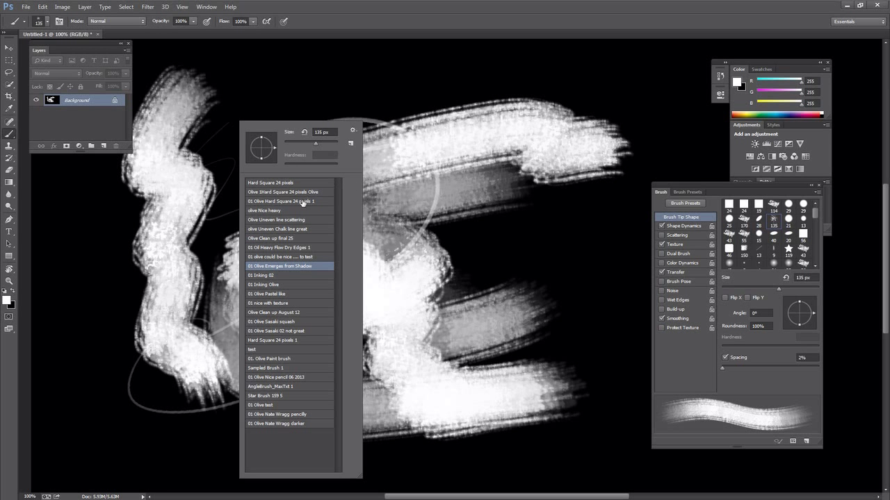
- Switch to the Olive Uneven line scattering preset and paint thin tapered strokes, a curve and loops
click(265, 219)
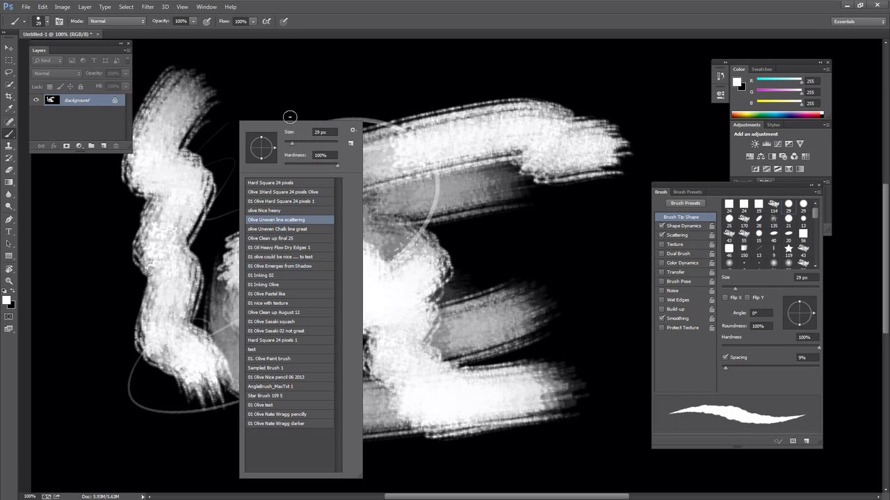
click(295, 108)
drag(262, 104, 340, 89)
drag(342, 93, 581, 76)
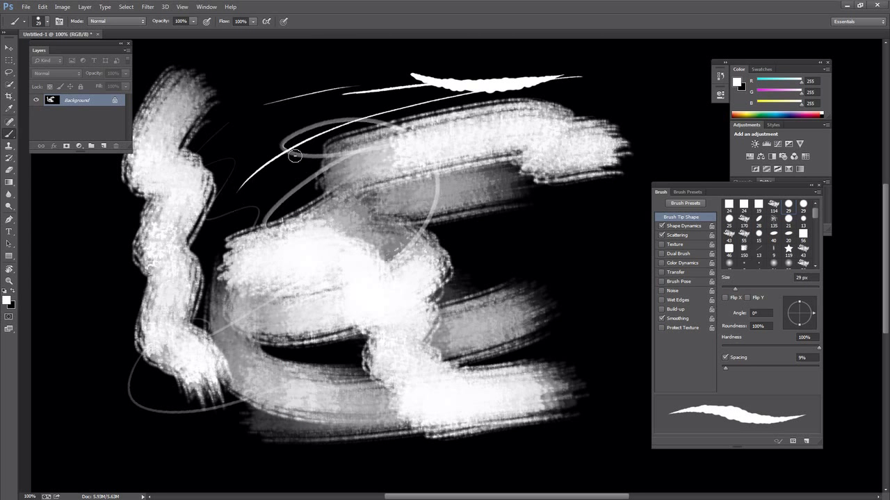
drag(449, 98, 219, 323)
drag(211, 186, 167, 300)
drag(109, 208, 225, 271)
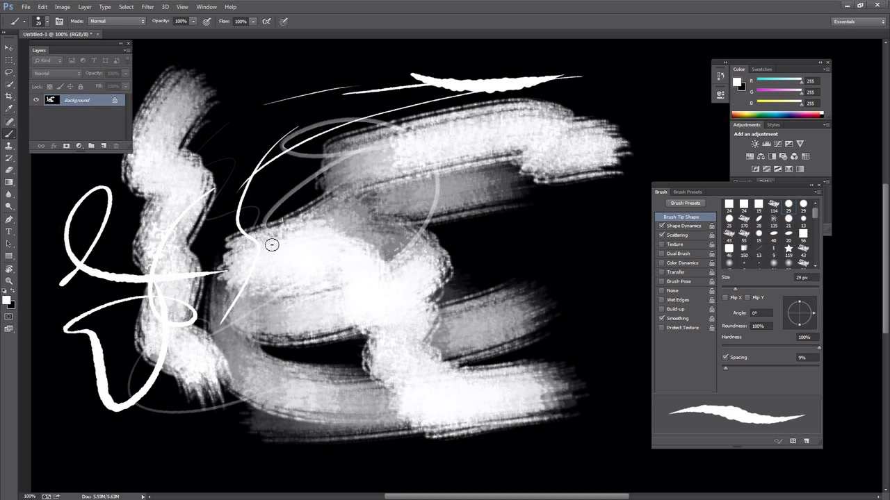
click(42, 7)
mouse_move(84, 311)
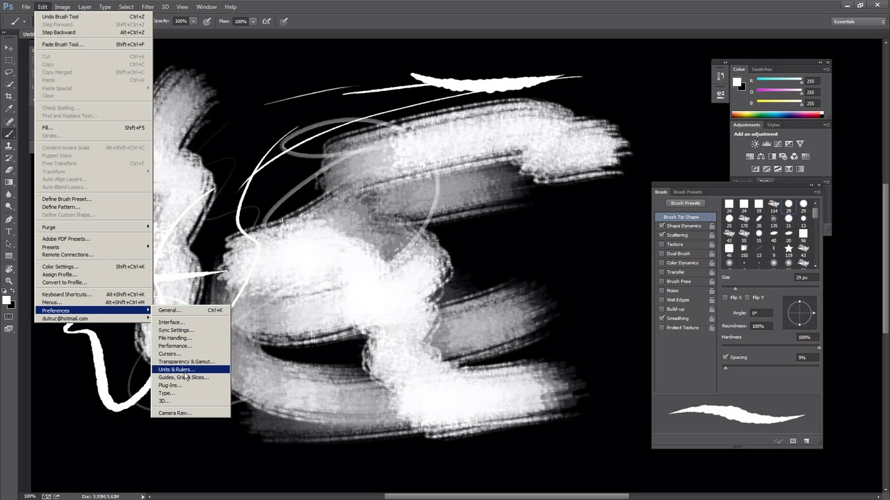
- Enable Use Graphics Processor in Performance preferences and accept the advanced graphics settings
click(187, 351)
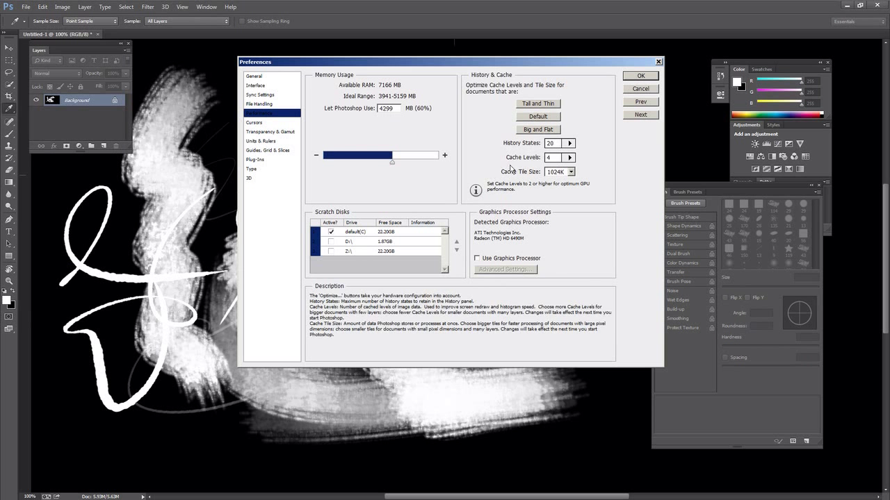
click(477, 258)
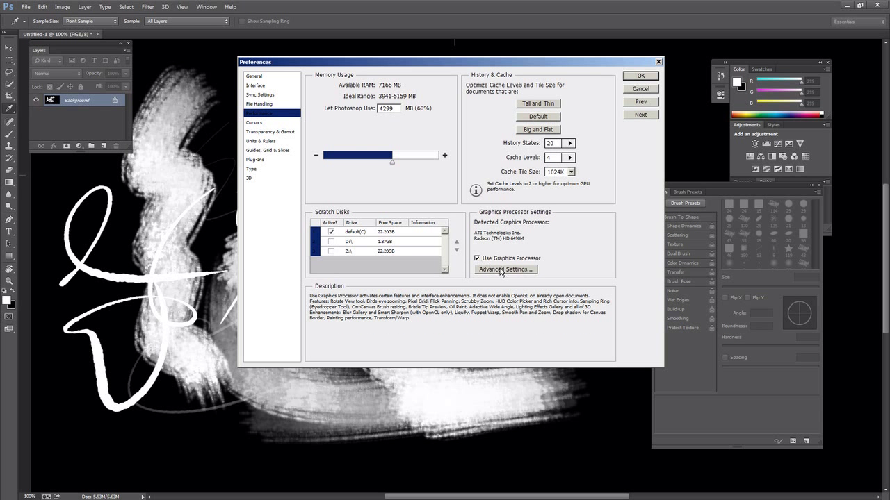
click(501, 270)
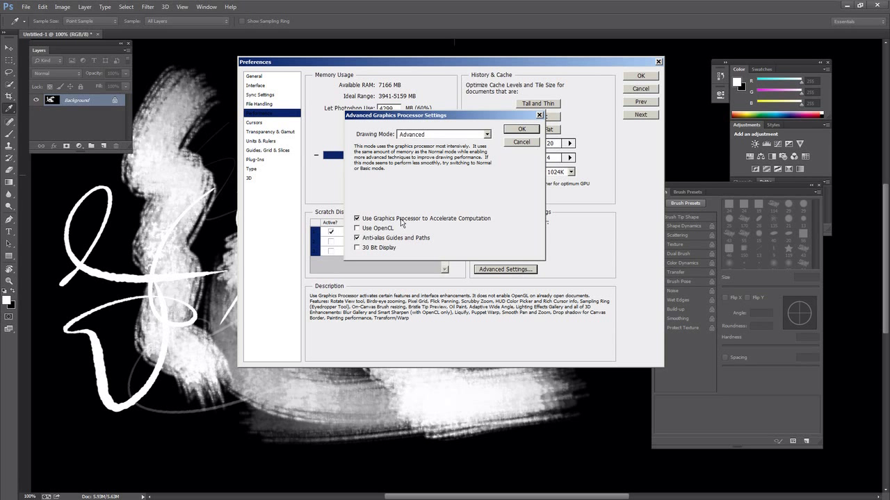
click(520, 129)
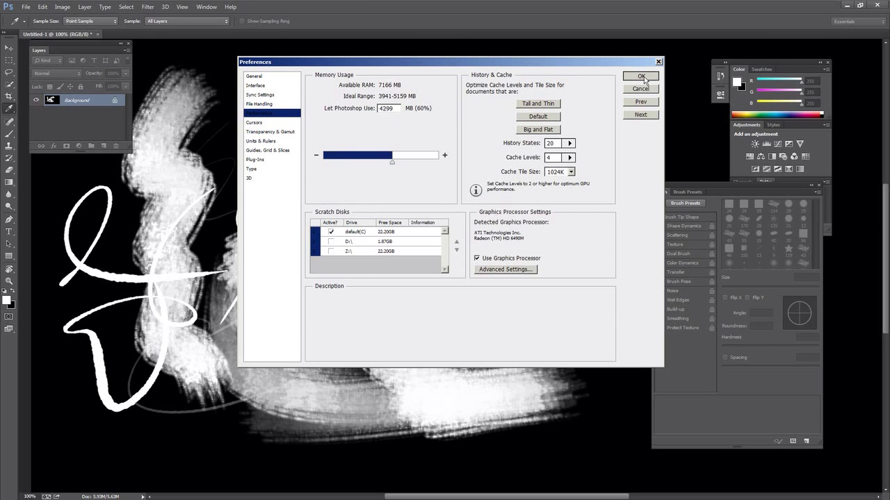
click(637, 78)
- Quit Photoshop without saving and close the chat window covering the canvas
click(872, 5)
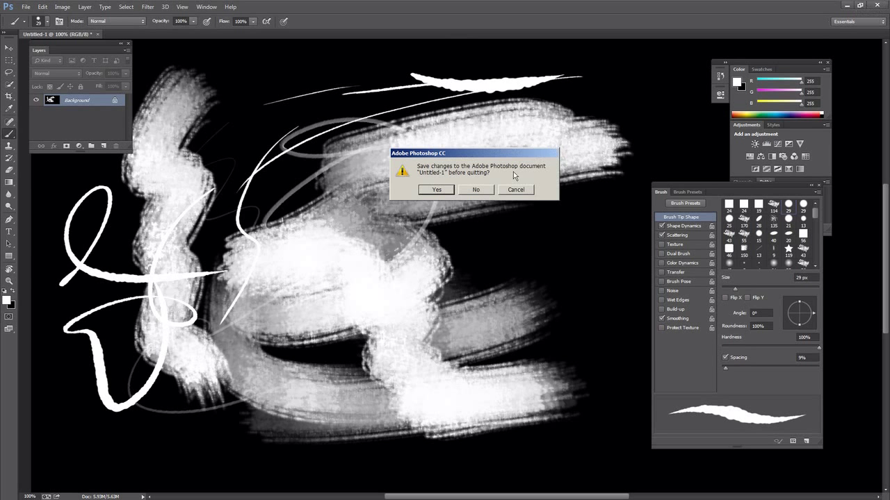
click(476, 186)
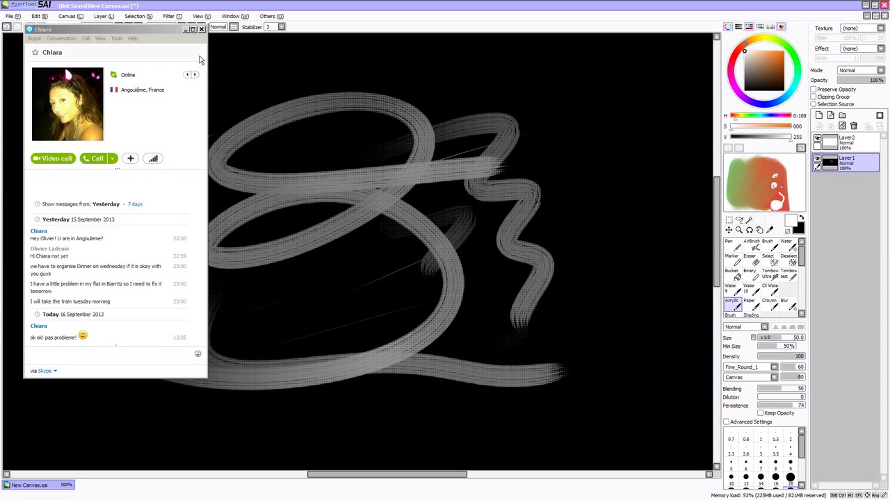
click(201, 29)
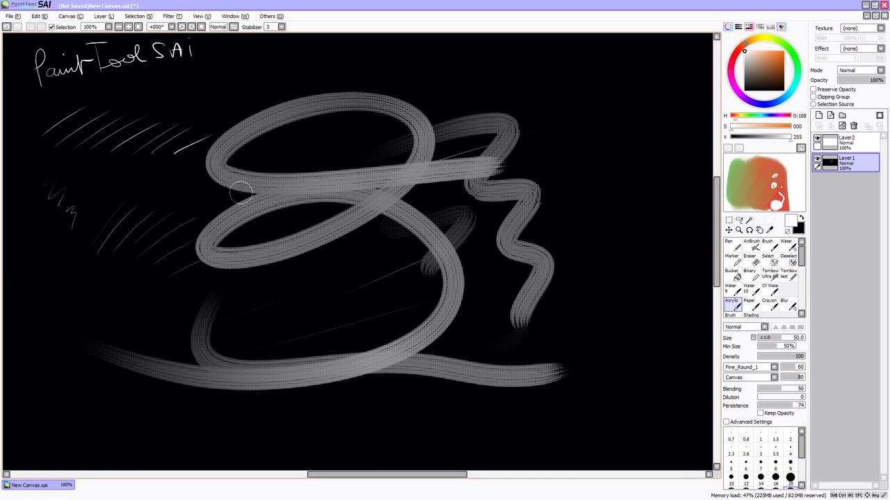
- Relaunch Photoshop CC from the Windows menu and start a new 1920×1080 document
key(super)
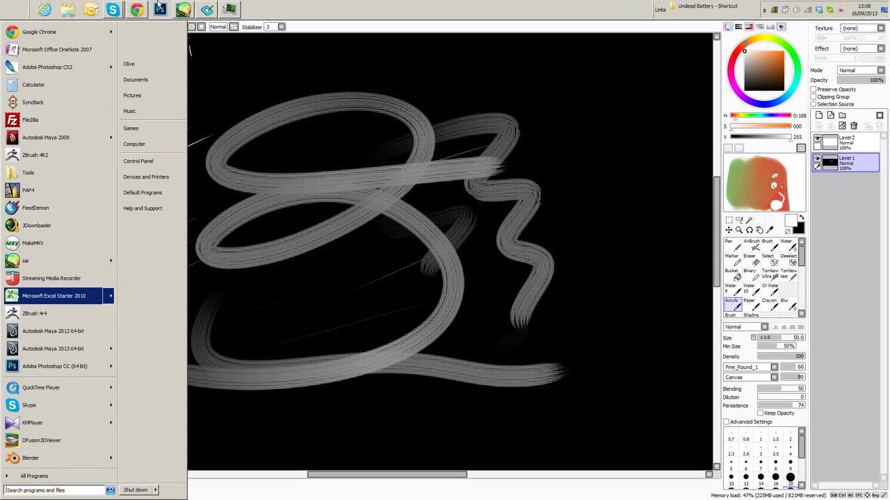
click(161, 11)
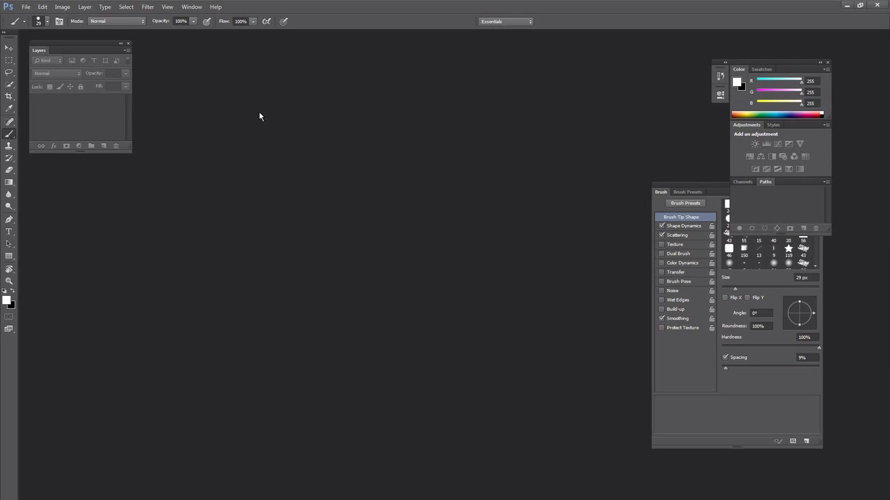
click(25, 7)
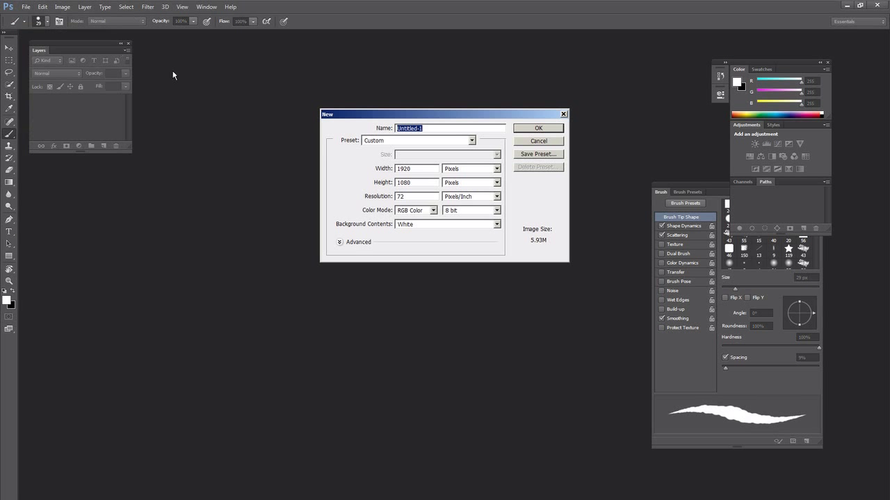
- Create the 1920×1080 document at 100% zoom and paint white zigzags and a large S-curve
click(525, 139)
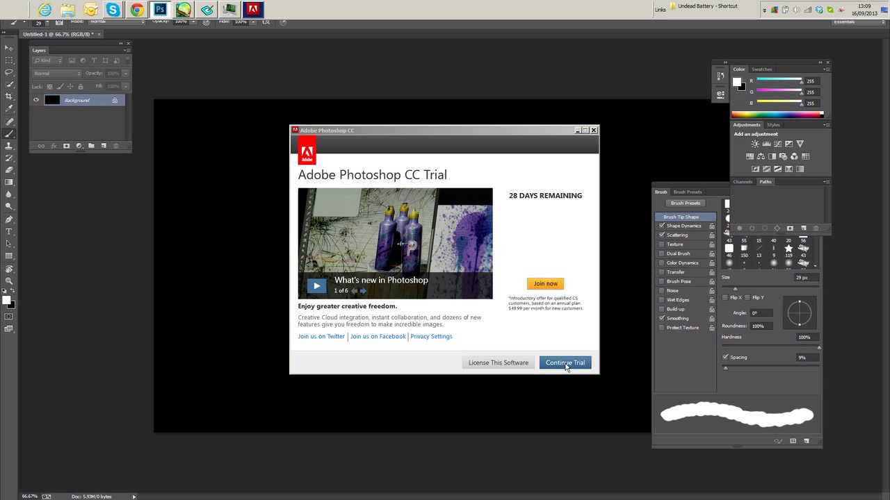
click(565, 364)
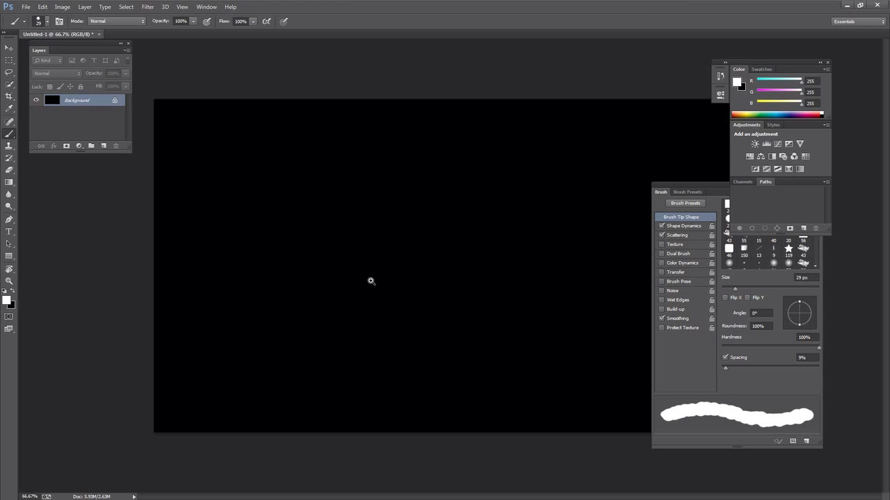
click(371, 281)
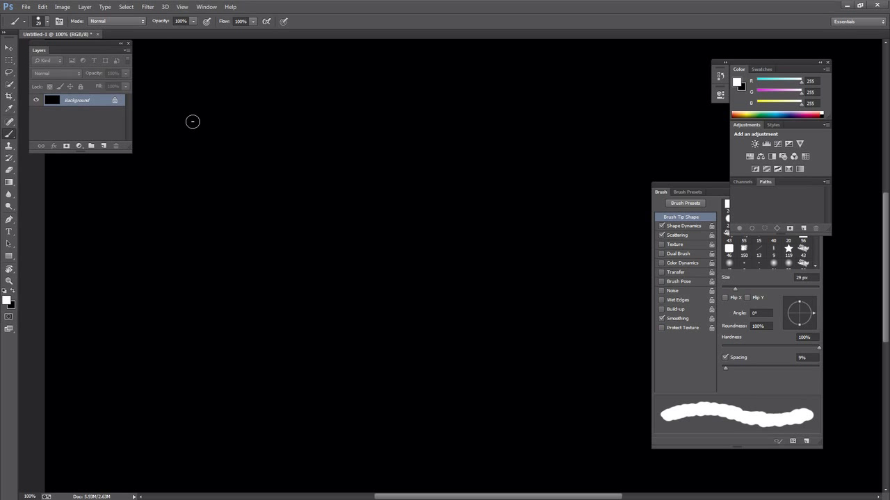
drag(313, 76, 177, 119)
mouse_move(228, 129)
mouse_down()
mouse_move(244, 149)
mouse_move(299, 184)
mouse_up()
mouse_move(187, 148)
mouse_down()
mouse_move(256, 274)
mouse_move(388, 311)
mouse_up()
mouse_move(312, 156)
mouse_down()
mouse_move(375, 134)
mouse_move(532, 232)
mouse_move(584, 430)
mouse_up()
- Handwrite 'Lag is back' at lower left, undoing one misplaced stroke
drag(104, 290, 161, 386)
key(ctrl+z)
mouse_move(182, 348)
mouse_down()
mouse_move(159, 358)
mouse_move(206, 353)
mouse_move(213, 390)
mouse_move(184, 398)
mouse_up()
drag(261, 360, 272, 389)
mouse_move(327, 337)
mouse_down()
mouse_move(348, 387)
mouse_move(382, 395)
mouse_up()
drag(406, 368, 402, 396)
drag(421, 346, 463, 393)
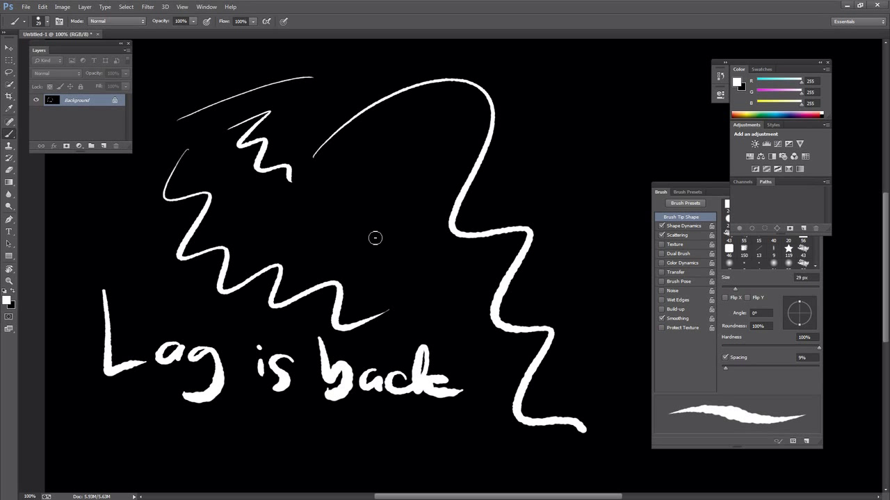
- Review the advanced graphics processor settings in Performance preferences, then quit Photoshop
click(42, 6)
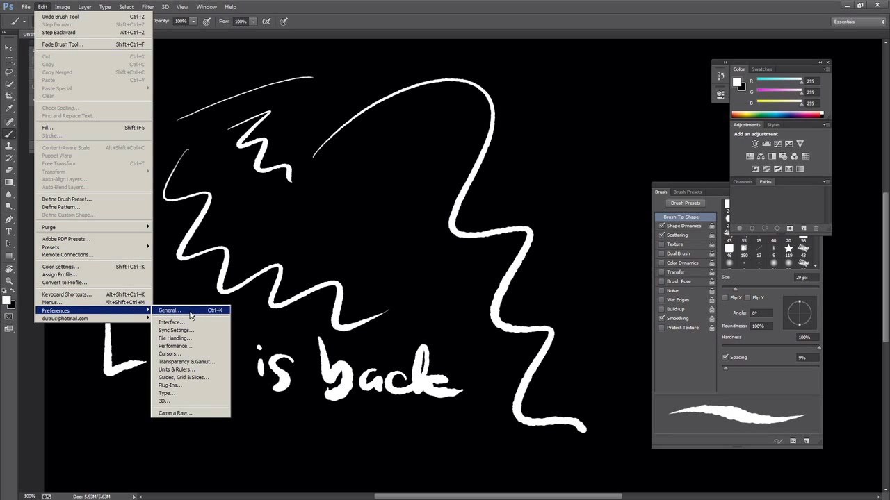
click(178, 346)
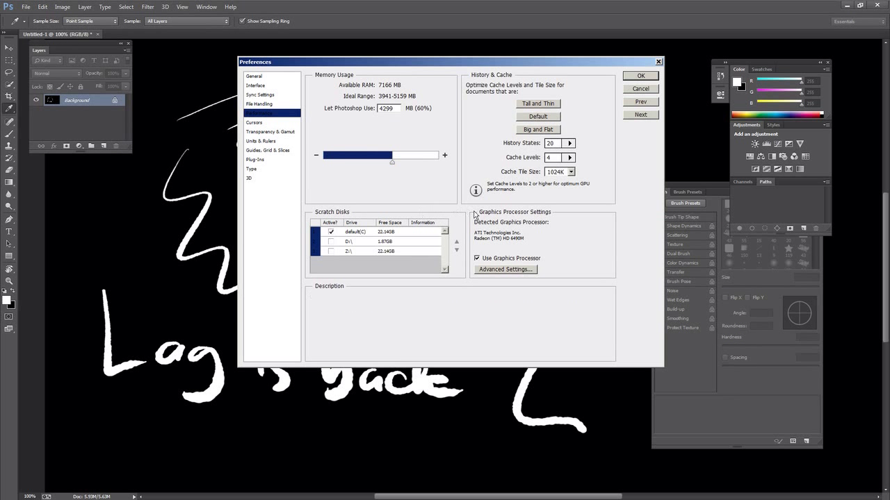
click(497, 270)
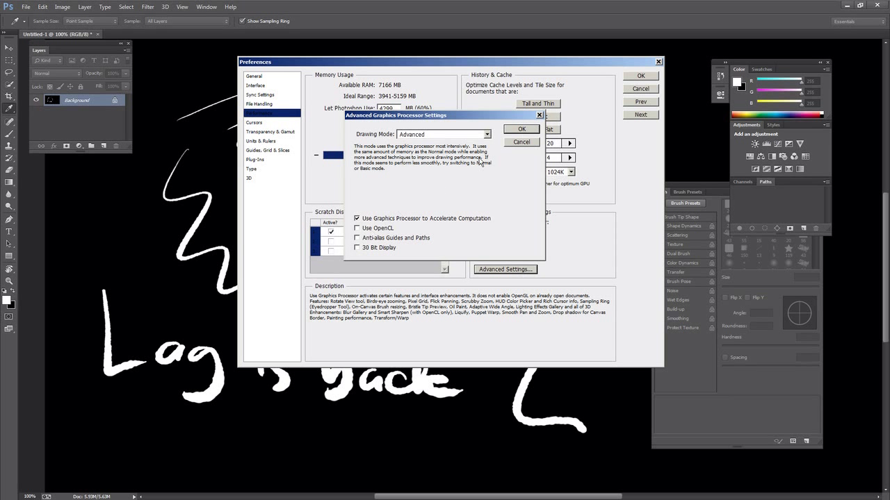
click(521, 130)
click(640, 76)
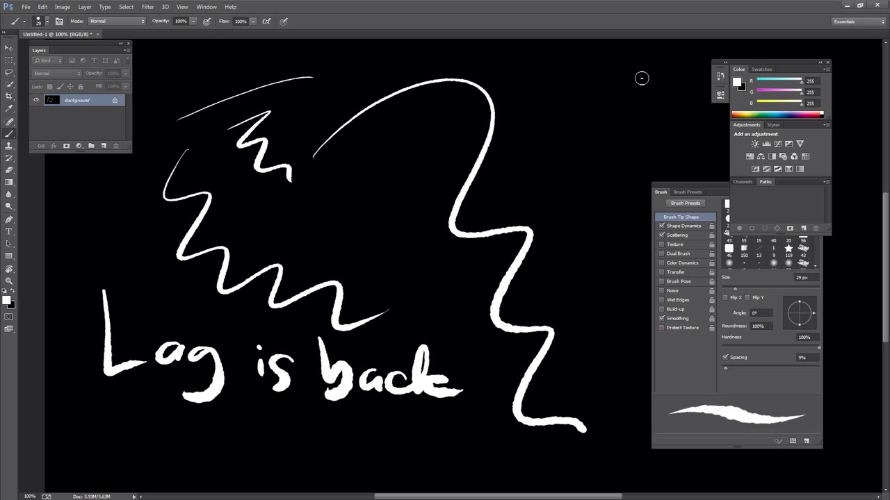
click(878, 5)
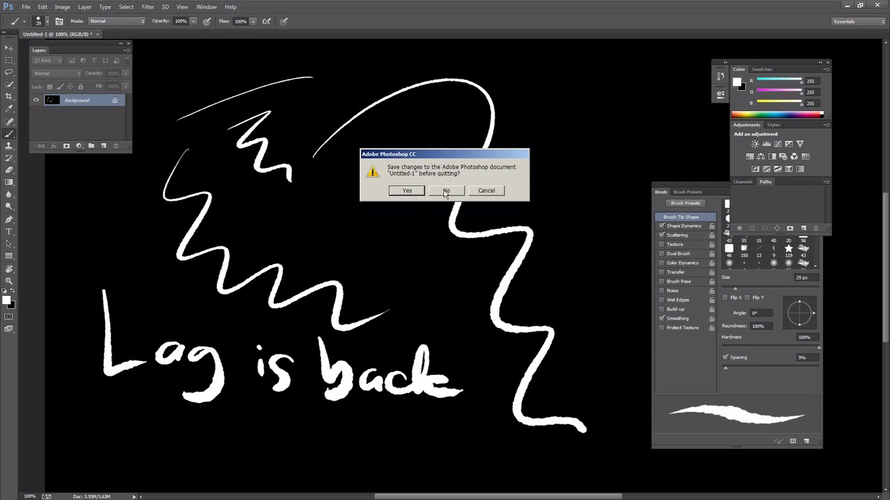
- Discard the drawing, create a new document filled solid black, and dismiss the trial notice
click(446, 191)
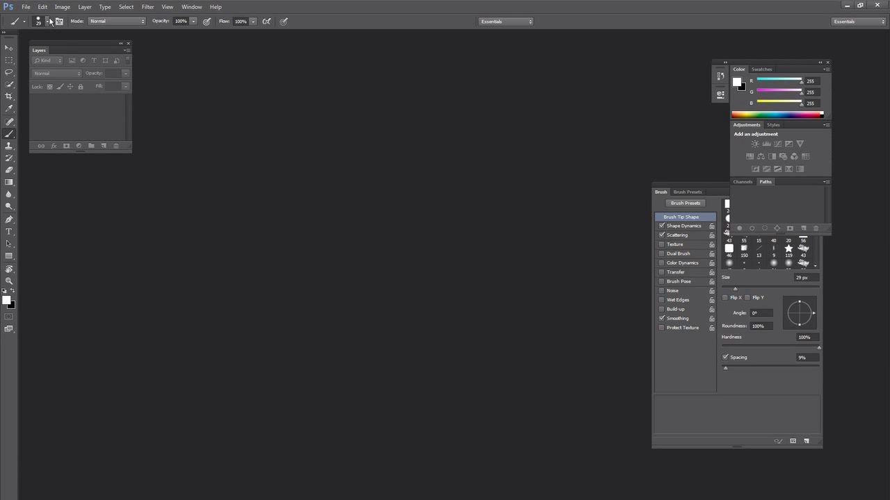
click(26, 6)
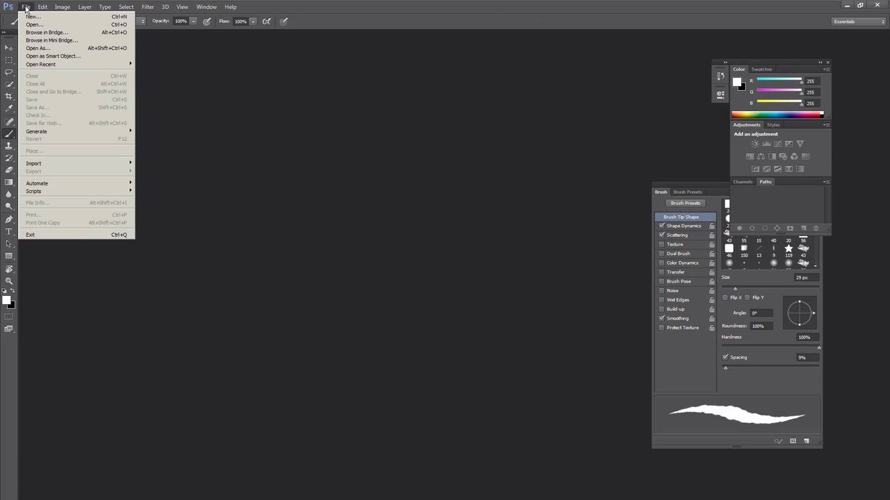
click(31, 13)
click(529, 130)
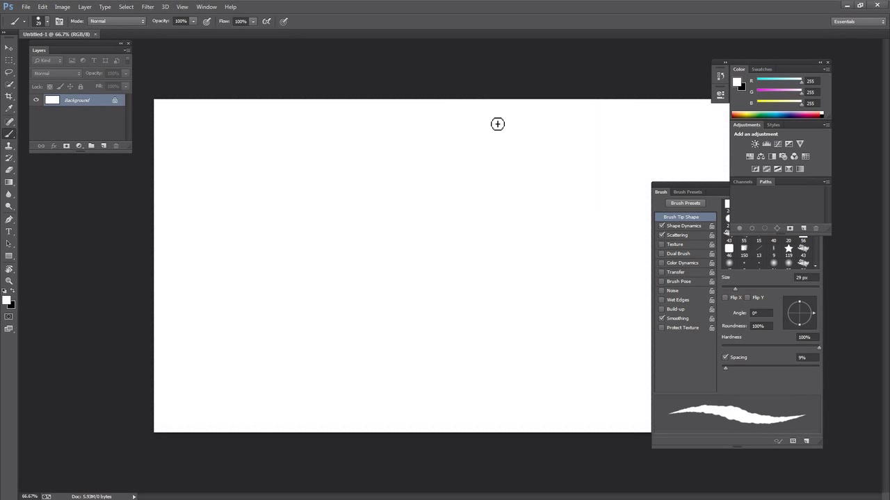
key(ctrl+BackSpace)
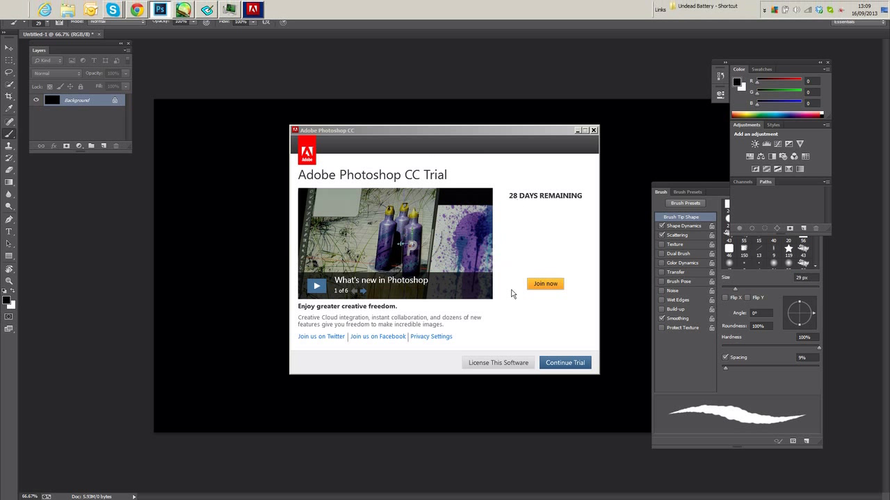
click(563, 365)
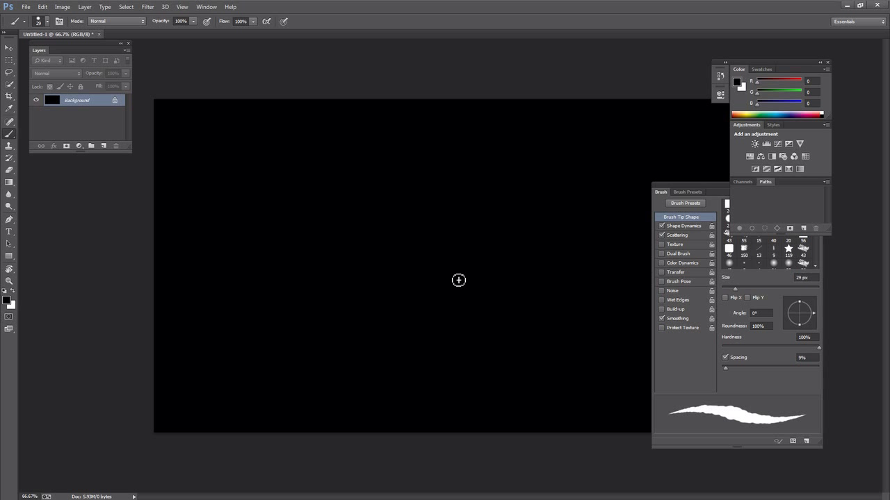
- Make white the painting colour and paint a zigzag and a stroke near the top
key(x)
mouse_move(181, 159)
mouse_down()
mouse_move(367, 324)
mouse_move(547, 314)
mouse_up()
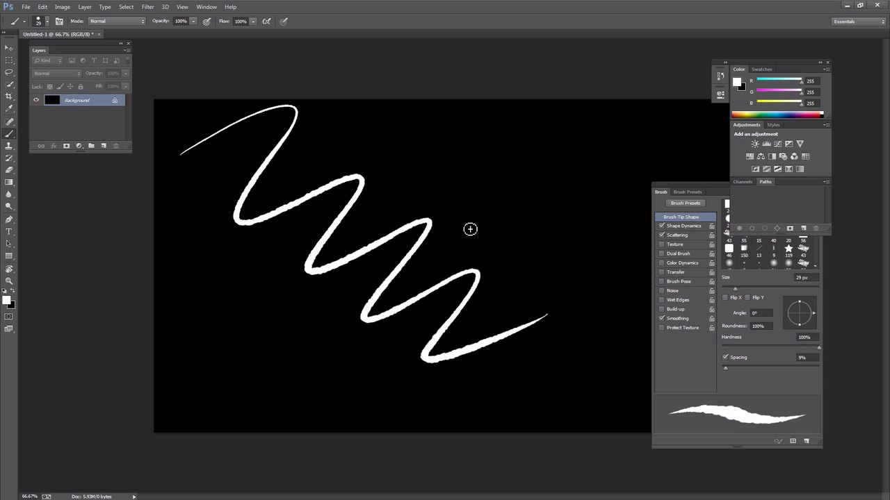
mouse_move(339, 138)
mouse_down()
mouse_move(631, 146)
mouse_move(352, 209)
mouse_up()
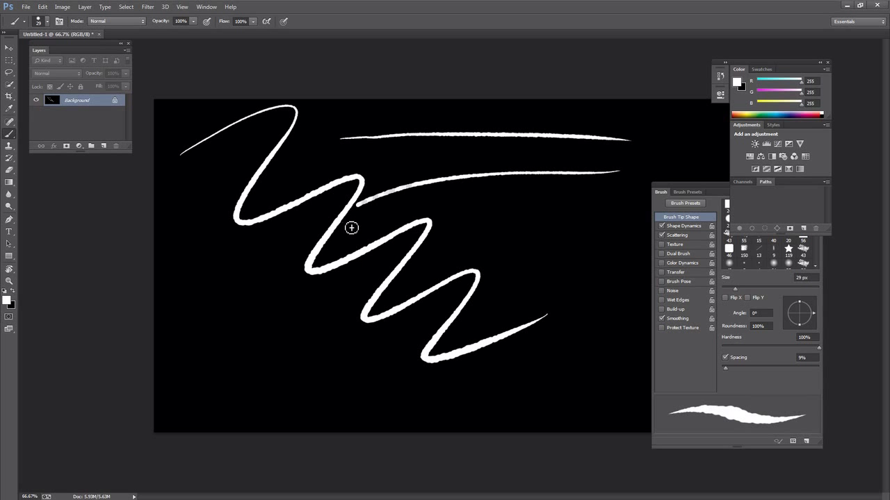
- Test rotating the canvas view, reset it to 0°, and paint more white zigzags
key(r)
mouse_move(159, 258)
mouse_down()
mouse_move(173, 365)
mouse_move(115, 254)
mouse_move(199, 401)
mouse_move(112, 220)
mouse_up()
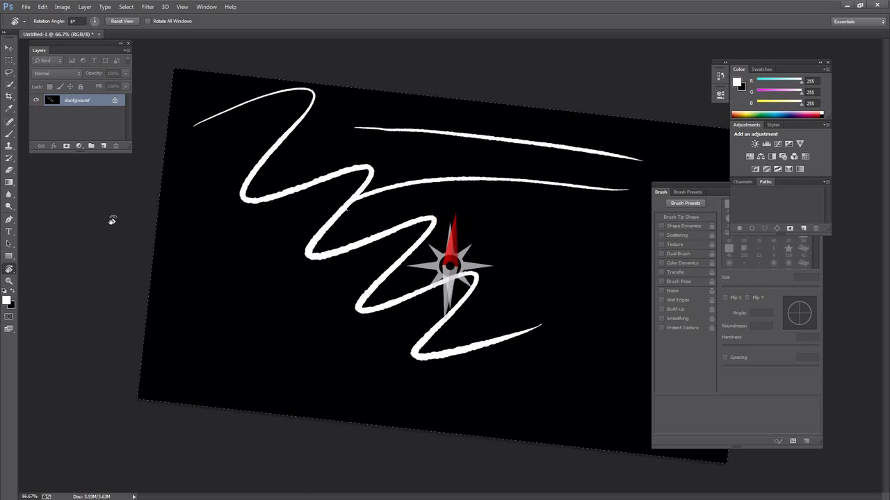
key(Escape)
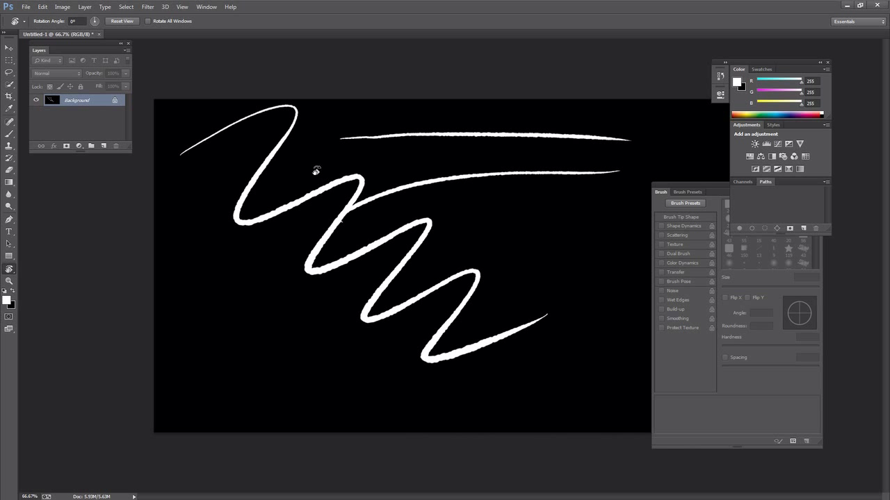
key(b)
mouse_move(276, 171)
mouse_down()
mouse_move(327, 229)
mouse_move(377, 354)
mouse_up()
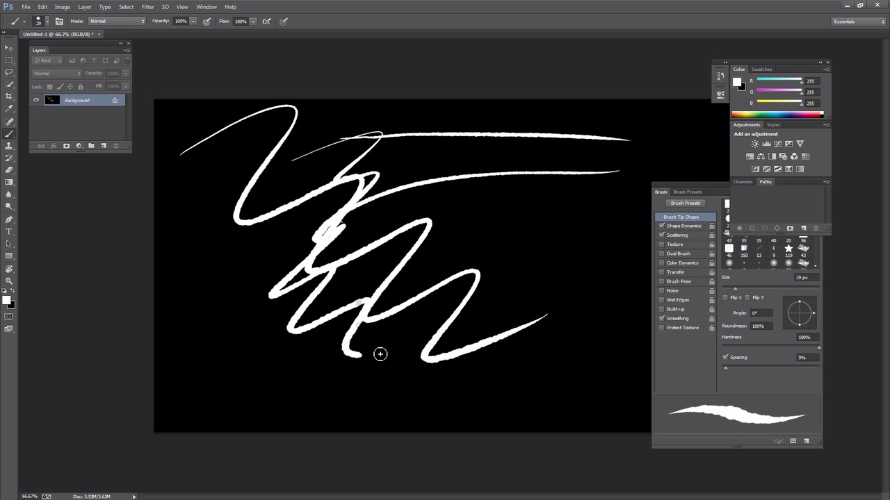
mouse_move(214, 216)
mouse_down()
mouse_move(543, 359)
mouse_move(574, 336)
mouse_up()
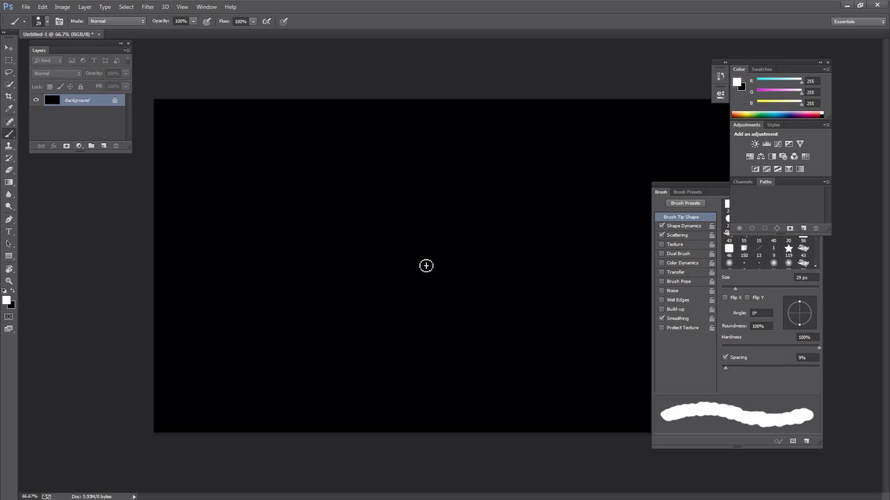
- Handwrite 'i can rotate but lag is back' on two lines in white
drag(195, 139, 200, 169)
click(198, 122)
mouse_move(257, 147)
mouse_down()
mouse_move(241, 159)
mouse_move(317, 162)
mouse_move(366, 148)
mouse_move(411, 167)
mouse_move(470, 160)
mouse_up()
mouse_move(479, 129)
mouse_down()
mouse_move(516, 150)
mouse_move(460, 140)
mouse_up()
mouse_move(218, 192)
mouse_down()
mouse_move(240, 221)
mouse_move(275, 220)
mouse_up()
drag(285, 188, 305, 203)
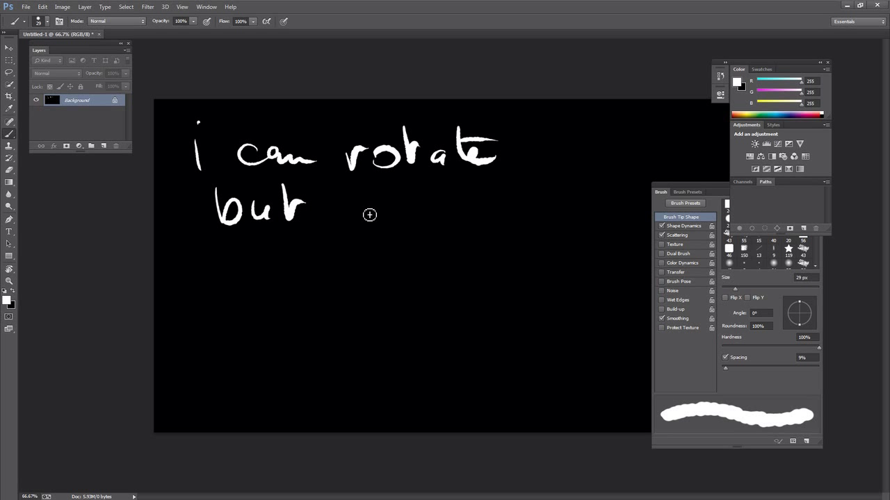
mouse_move(353, 182)
mouse_down()
mouse_move(350, 221)
mouse_move(380, 221)
mouse_move(388, 234)
mouse_up()
mouse_move(448, 206)
mouse_down()
mouse_move(448, 223)
mouse_move(460, 222)
mouse_up()
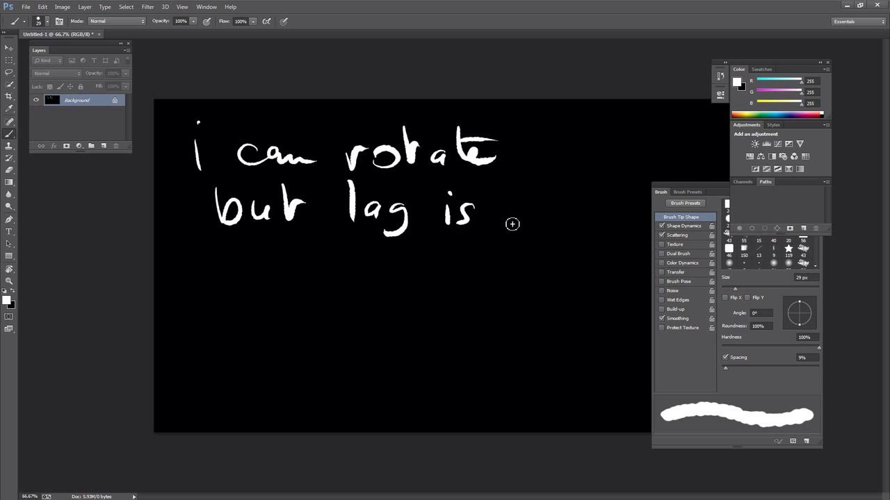
mouse_move(507, 182)
mouse_down()
mouse_move(512, 224)
mouse_move(573, 235)
mouse_up()
drag(582, 187, 616, 237)
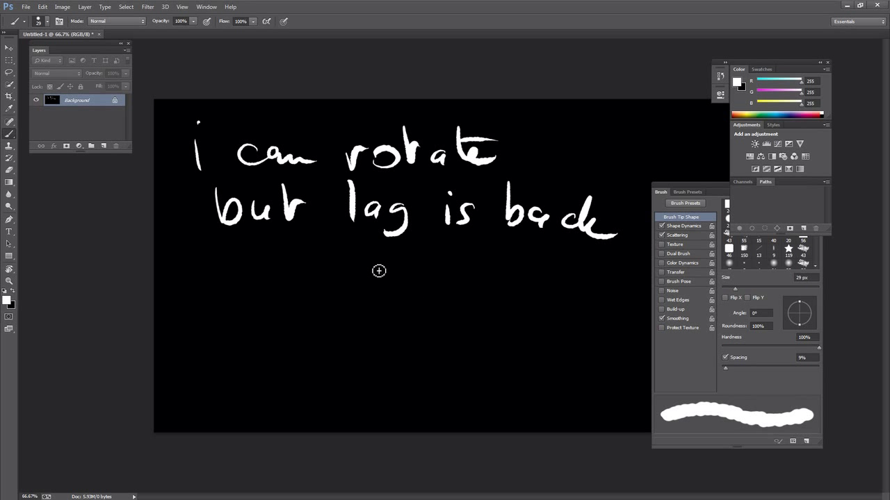
- Paint four long horizontal test strokes beneath the handwritten text
drag(232, 267, 570, 278)
drag(338, 324, 570, 342)
drag(256, 376, 525, 393)
drag(224, 397, 516, 419)
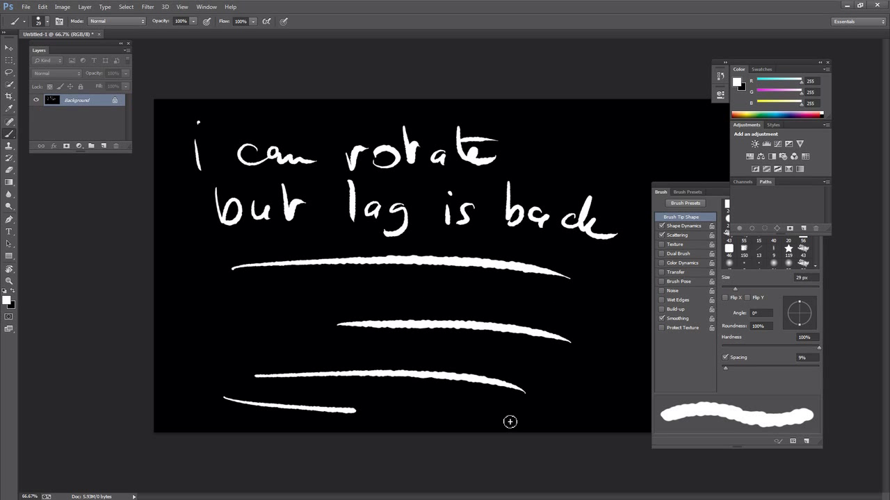
key(alt+Tab)
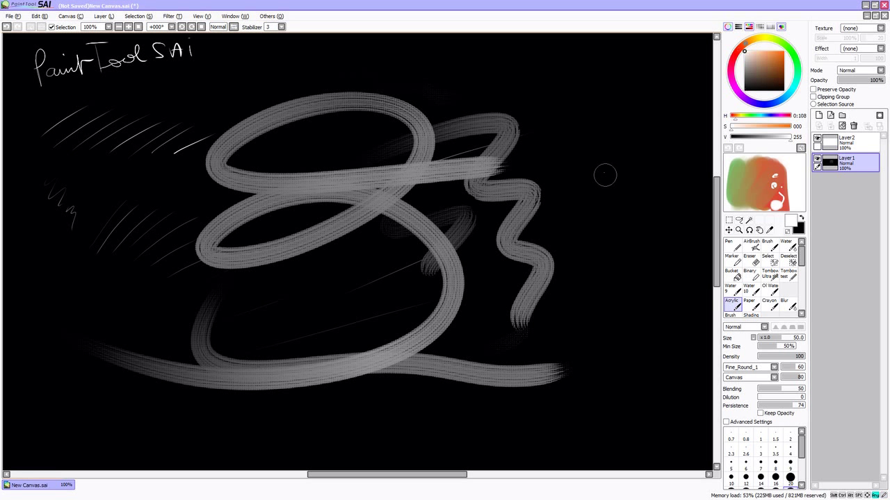
- Paint two grey test strokes, then replace Layer1 with a new layer filled solid black
drag(576, 144, 581, 273)
mouse_move(447, 127)
mouse_down()
mouse_move(264, 358)
mouse_move(452, 417)
mouse_move(591, 250)
mouse_move(470, 114)
mouse_move(223, 236)
mouse_move(317, 338)
mouse_move(314, 308)
mouse_move(553, 275)
mouse_up()
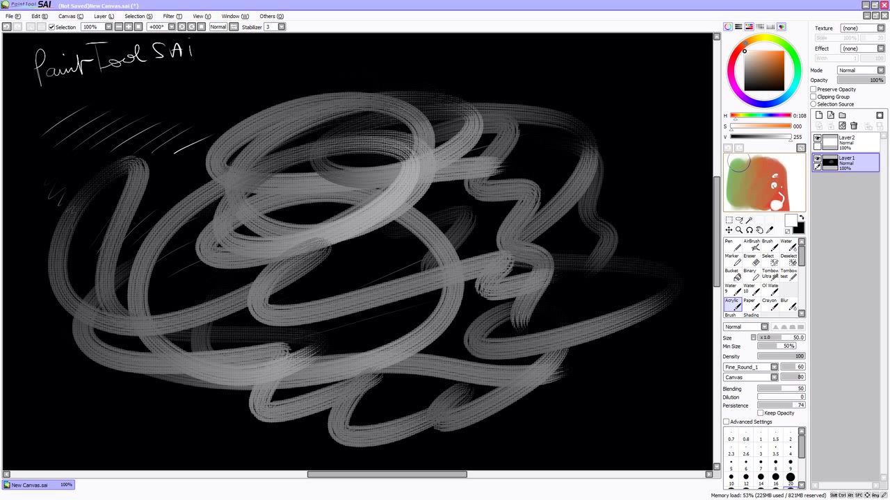
click(853, 126)
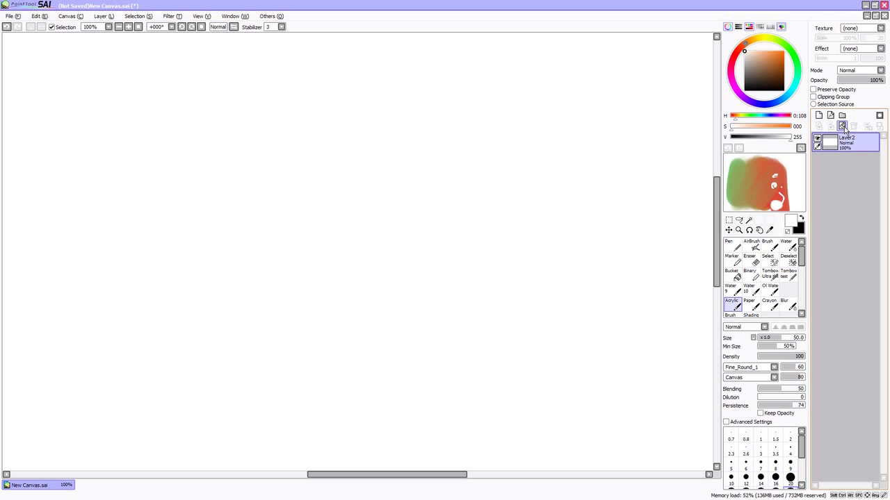
click(818, 115)
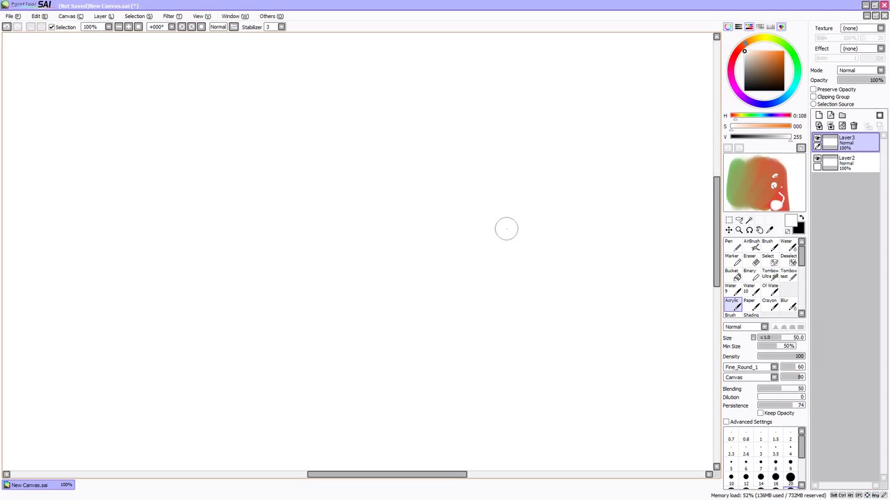
key(g)
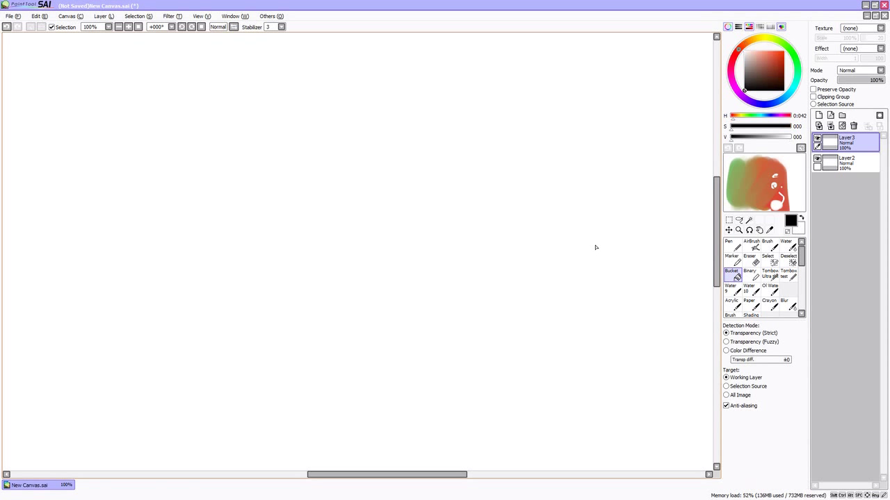
click(597, 250)
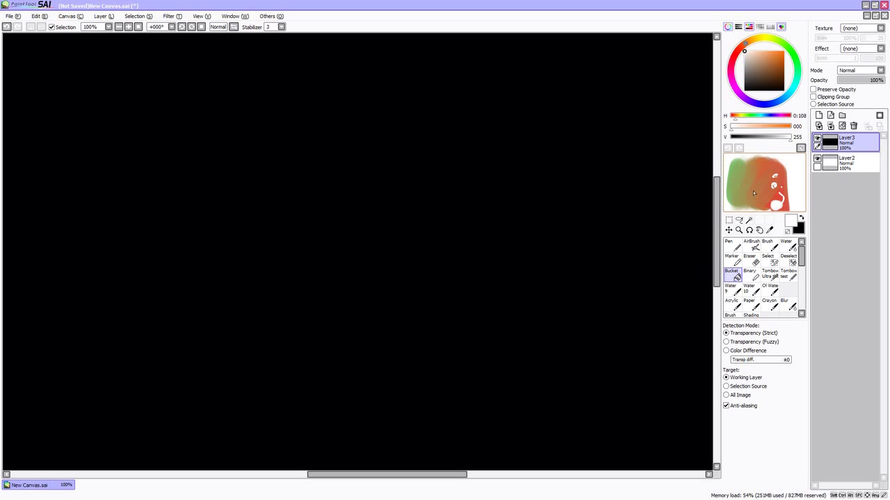
click(787, 274)
- Move the black layer below Layer2 and draw white zigzags and 'no lag' on Layer2
drag(846, 141, 847, 162)
click(847, 141)
drag(39, 70, 97, 129)
drag(119, 92, 160, 139)
drag(189, 77, 238, 85)
mouse_move(288, 71)
mouse_down()
mouse_move(422, 104)
mouse_move(541, 115)
mouse_up()
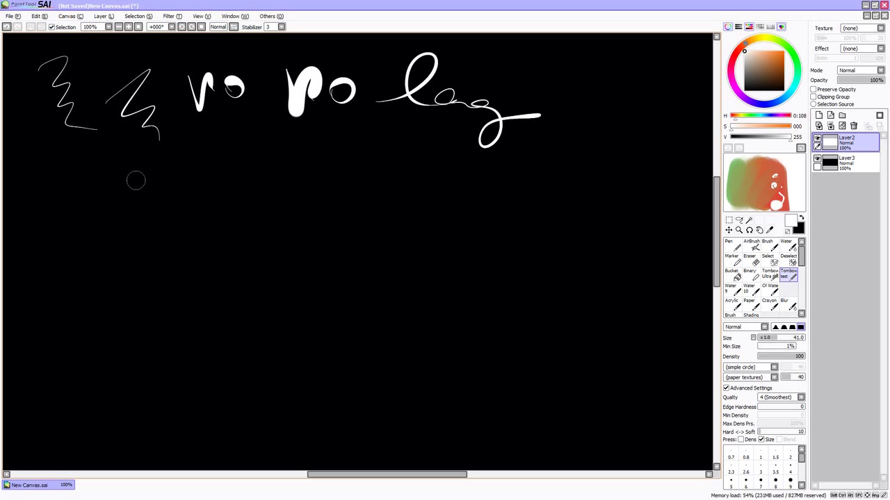
- Handwrite a second underlined 'No lag' with an exclamation mark, then clear the layer
mouse_move(55, 236)
mouse_down()
mouse_move(63, 198)
mouse_move(109, 222)
mouse_move(278, 209)
mouse_move(330, 225)
mouse_up()
drag(142, 264, 395, 223)
drag(408, 136, 405, 198)
drag(465, 157, 447, 219)
click(437, 245)
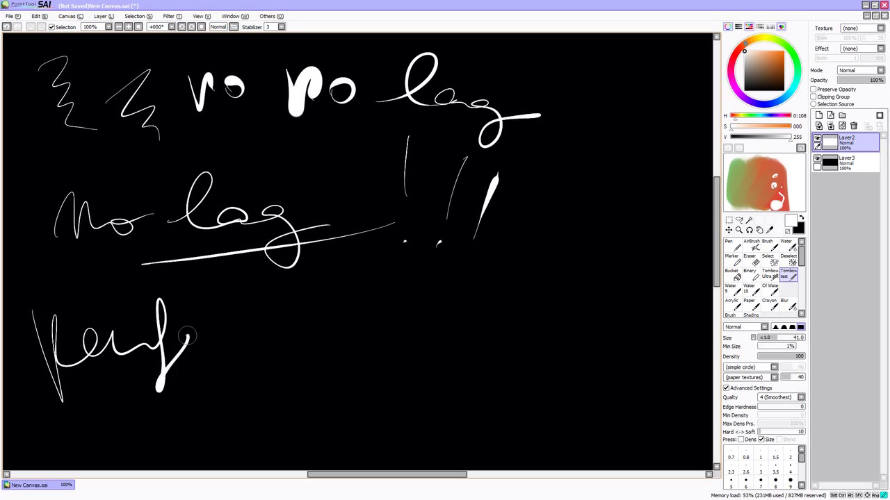
mouse_move(138, 410)
mouse_down()
mouse_move(220, 283)
mouse_move(277, 381)
mouse_up()
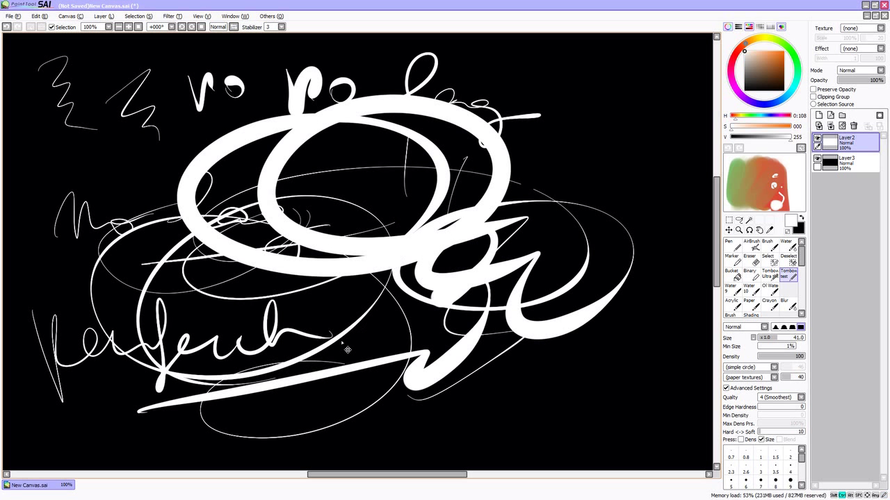
key(Delete)
- Draw a thick oval and thin curved test strokes, undoing one, then clear the layer again
mouse_move(73, 175)
mouse_down()
mouse_move(167, 159)
mouse_move(221, 224)
mouse_up()
key(ctrl+z)
mouse_move(285, 167)
mouse_down()
mouse_move(437, 236)
mouse_move(546, 262)
mouse_up()
mouse_move(367, 93)
mouse_down()
mouse_move(565, 149)
mouse_move(93, 191)
mouse_up()
drag(60, 278, 252, 360)
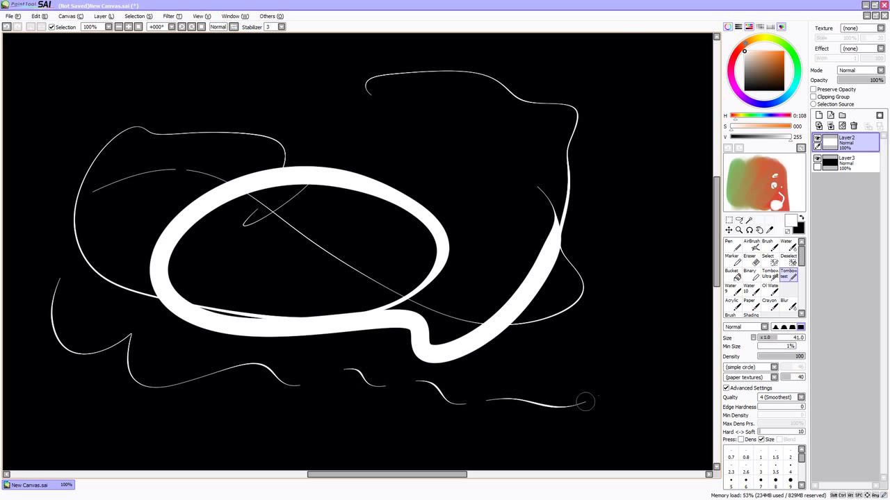
key(Delete)
- Test a size-90 brush with wavy and looping strokes, then rotate the canvas view
drag(264, 264, 396, 270)
click(769, 273)
mouse_move(104, 141)
mouse_down()
mouse_move(269, 64)
mouse_move(335, 182)
mouse_up()
key(Delete)
mouse_move(123, 109)
mouse_down()
mouse_move(218, 232)
mouse_move(260, 252)
mouse_move(185, 123)
mouse_move(510, 399)
mouse_move(584, 243)
mouse_move(323, 132)
mouse_move(114, 195)
mouse_move(442, 358)
mouse_up()
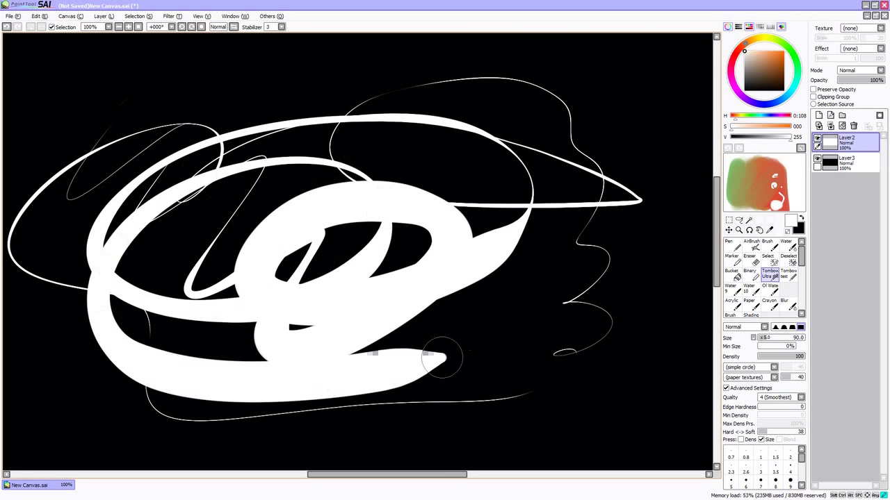
key(alt+space)
mouse_move(128, 139)
mouse_down()
mouse_move(162, 278)
mouse_move(512, 179)
mouse_move(482, 153)
mouse_move(471, 234)
mouse_move(330, 208)
mouse_up()
- With the view rotated to about 80°, draw a thin stroke and a long thick zigzag
mouse_move(283, 161)
mouse_down()
mouse_move(254, 208)
mouse_move(341, 150)
mouse_move(371, 179)
mouse_up()
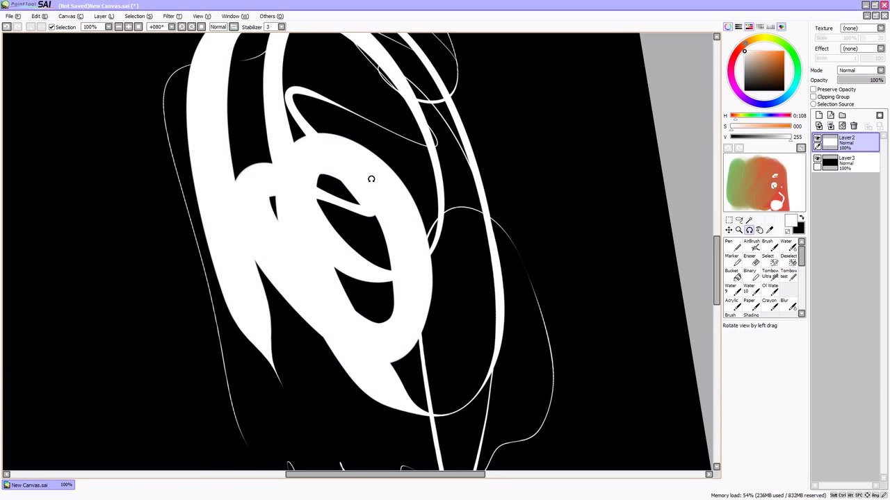
scroll(375, 191, down, 1)
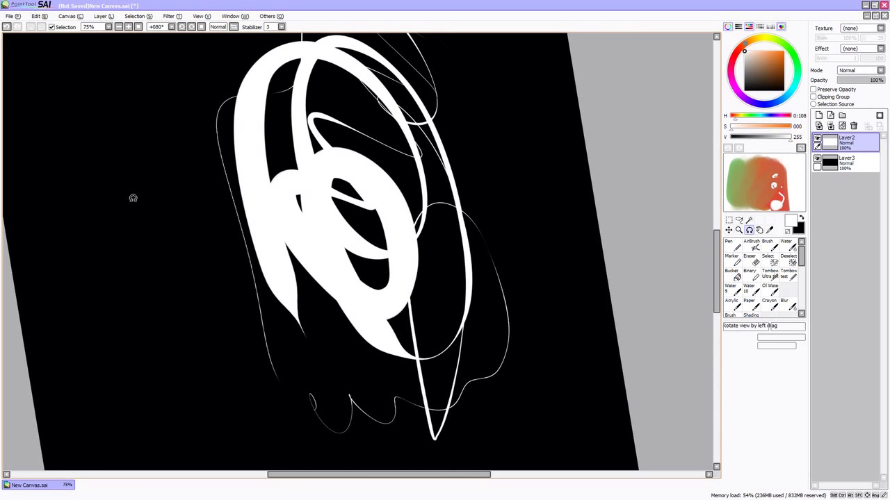
drag(128, 154, 191, 326)
mouse_move(68, 161)
mouse_down()
mouse_move(138, 299)
mouse_move(316, 371)
mouse_move(292, 313)
mouse_move(255, 265)
mouse_up()
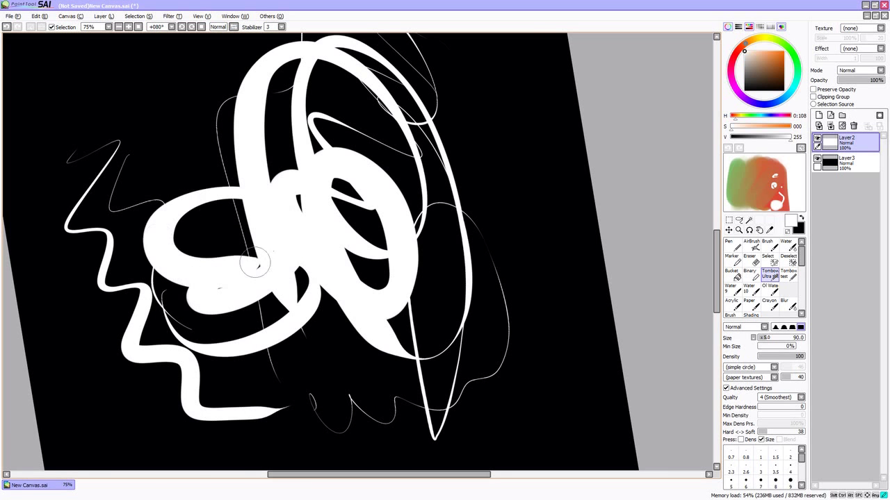
- Rotate back toward upright, add a thick loop on the left, reset the view, then switch programs
mouse_move(109, 99)
mouse_down()
mouse_move(116, 294)
mouse_move(58, 163)
mouse_up()
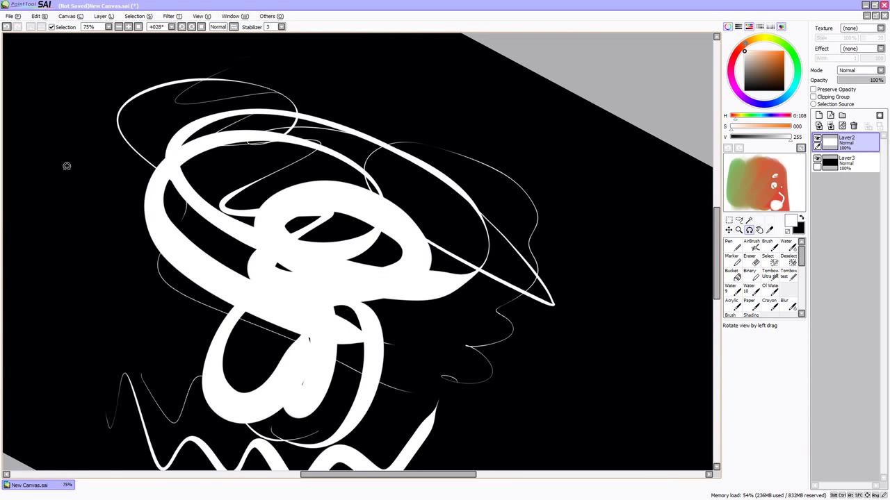
key(alt+space)
mouse_move(155, 215)
mouse_down()
mouse_move(42, 209)
mouse_move(111, 170)
mouse_move(143, 222)
mouse_up()
click(136, 28)
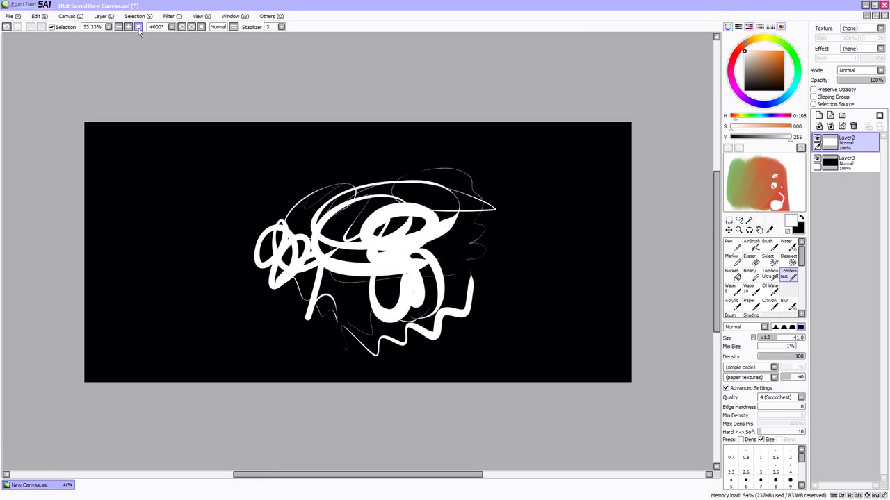
key(alt+Tab)
key(alt+Tab)
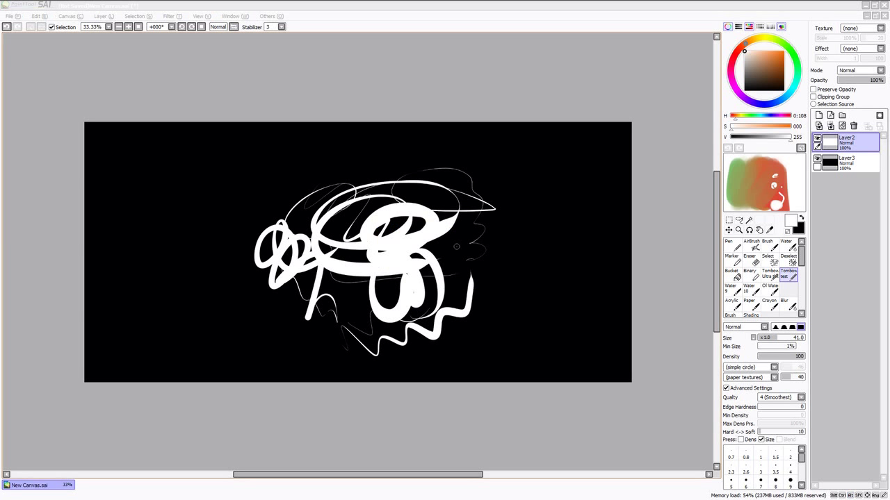